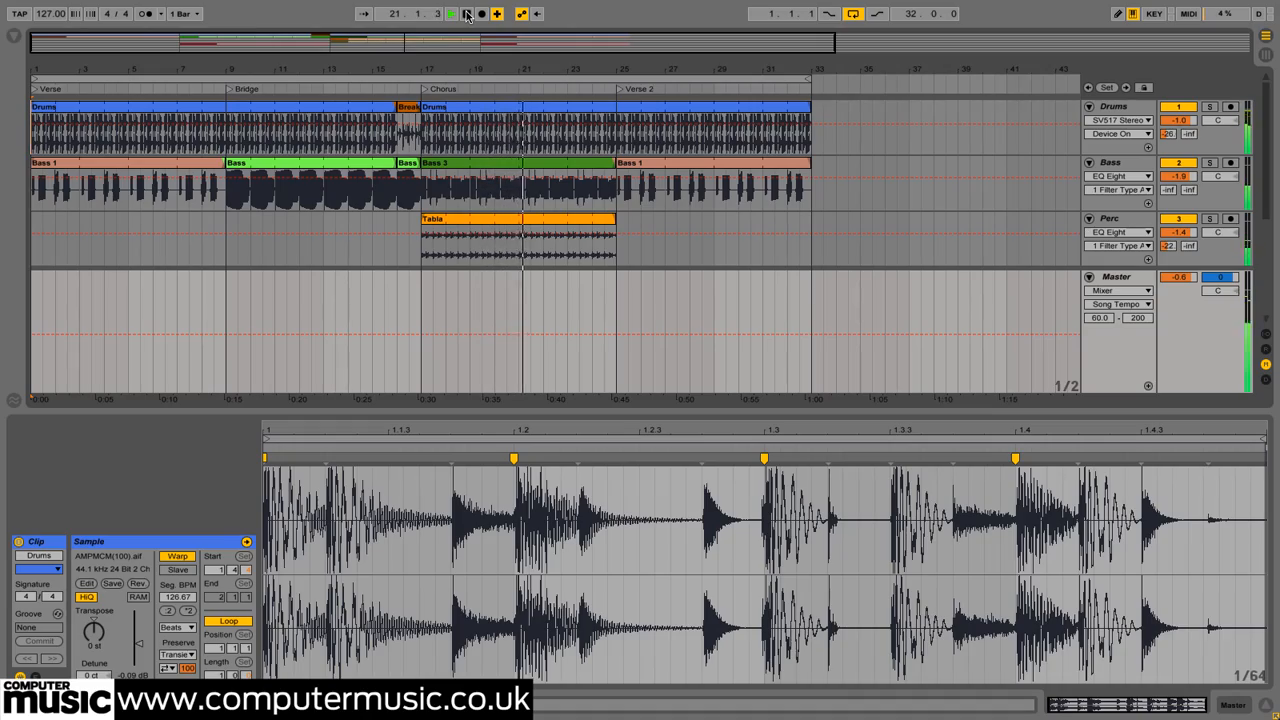
Lower the tempo automation's upper limit and ramp Song Tempo to about 129 BPM across bar 16, holding that level into the chorus.
{"action": "key", "text": "z"}
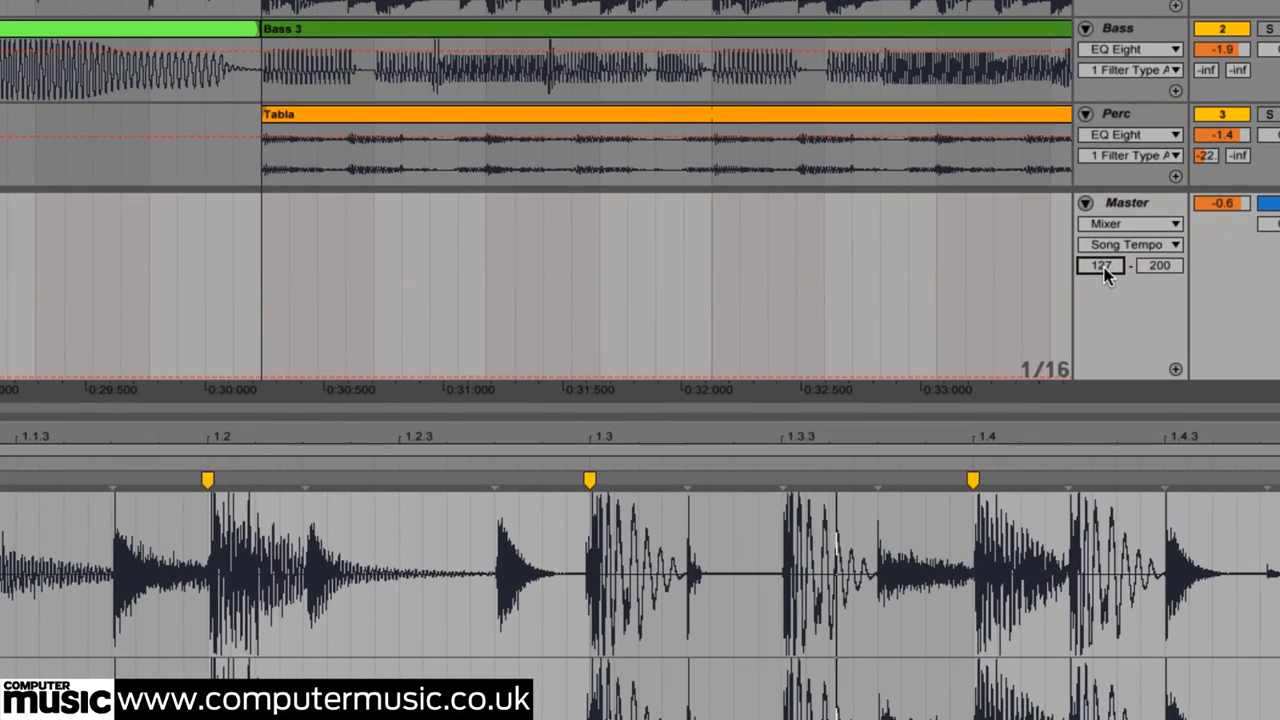
{"action": "left_click", "coordinate": [1168, 264]}
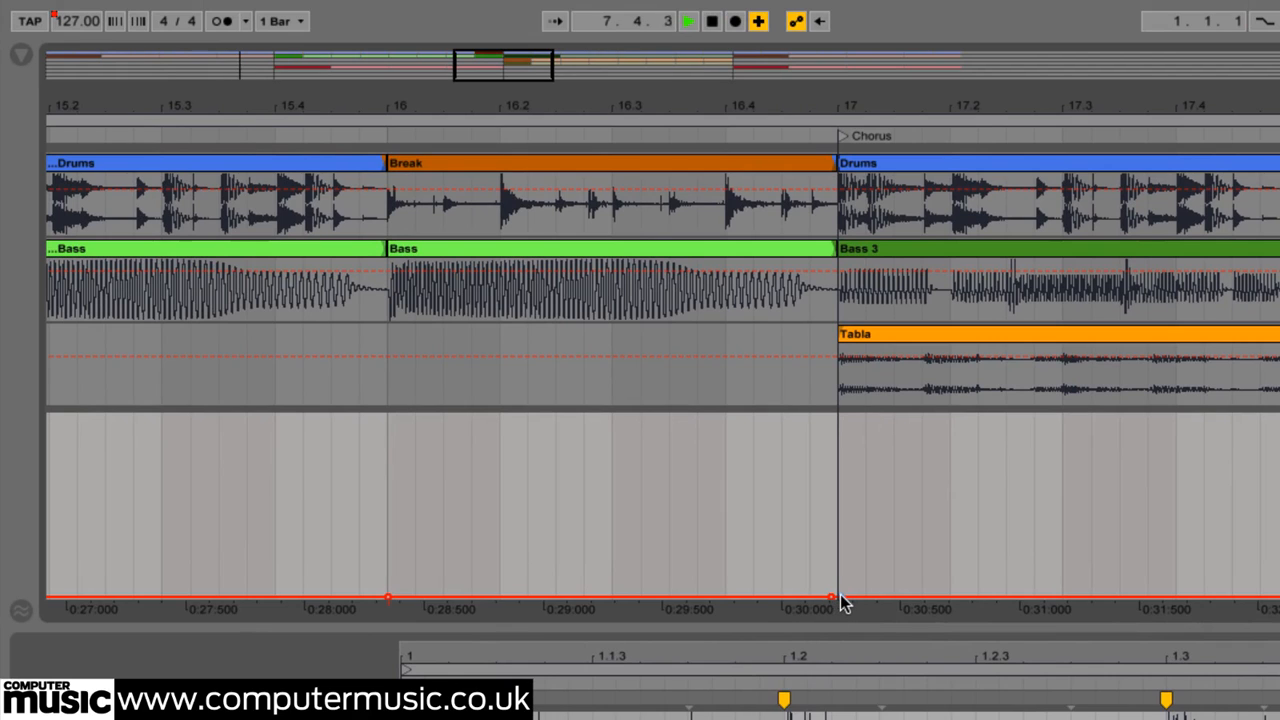
{"action": "left_click_drag", "start_coordinate": [830, 598], "coordinate": [838, 475]}
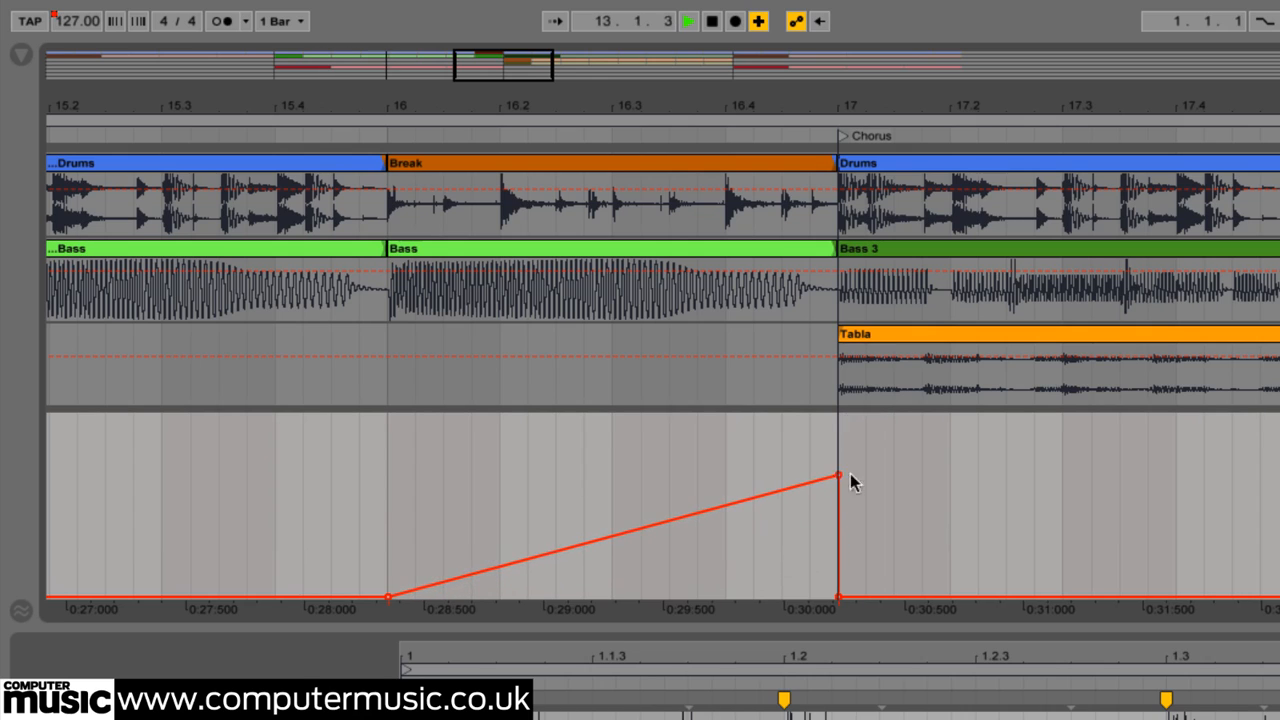
{"action": "left_click", "coordinate": [838, 598]}
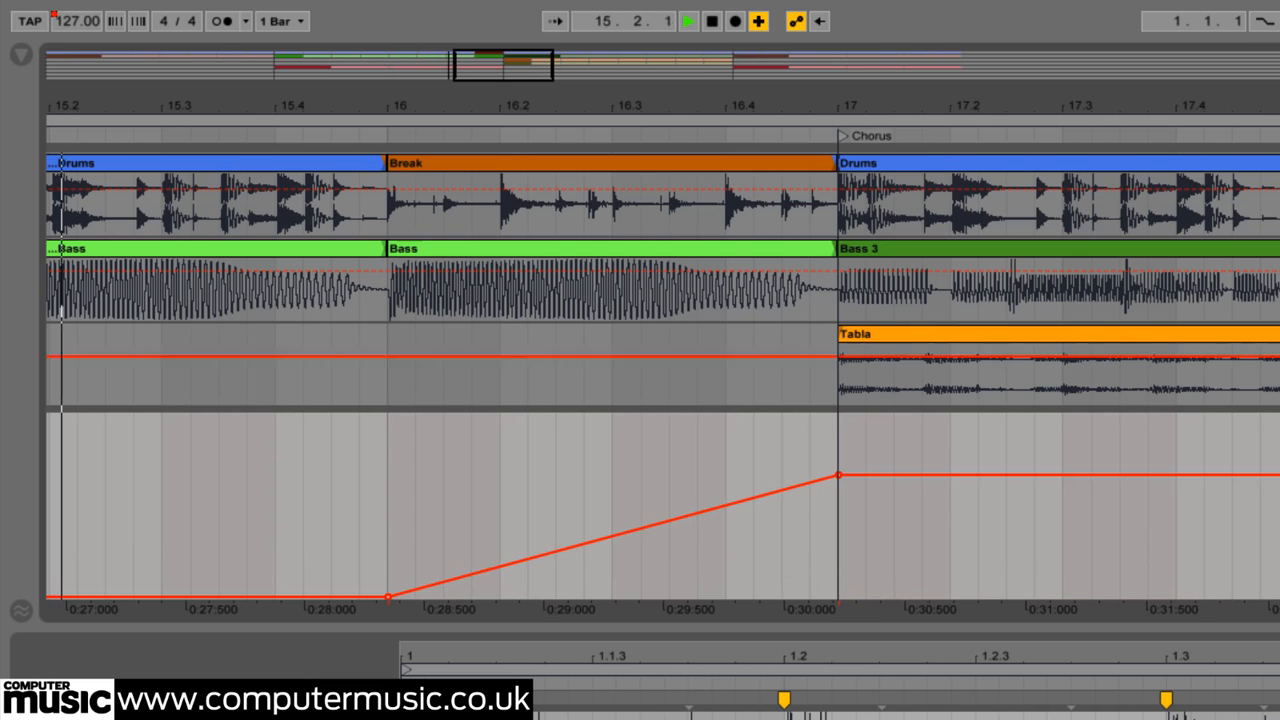
Add Song Tempo breakpoints where the chorus meets Verse 2 at bar 25, raising the first so the tempo climbs gradually through the chorus.
{"action": "left_click_drag", "start_coordinate": [1194, 103], "coordinate": [888, 8]}
{"action": "scroll", "coordinate": [662, 370], "scroll_direction": "right", "scroll_amount": 15}
{"action": "scroll", "coordinate": [662, 370], "scroll_direction": "left", "scroll_amount": 5}
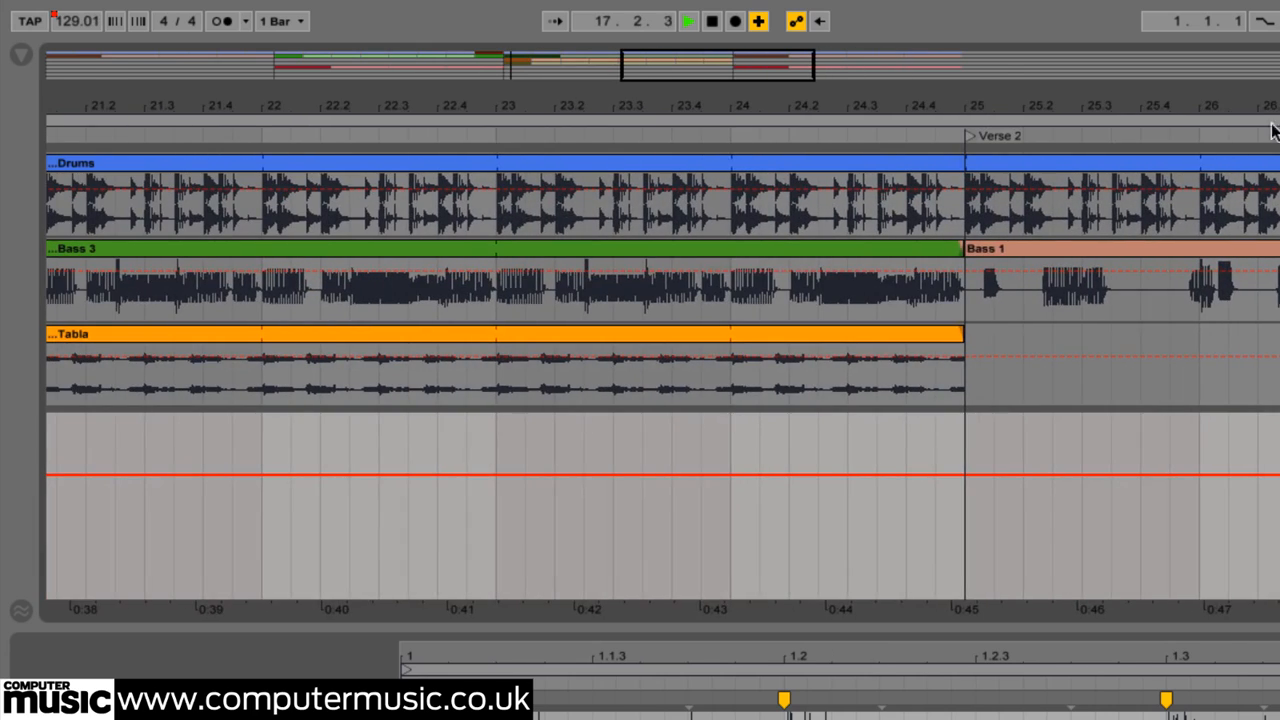
{"action": "left_click_drag", "start_coordinate": [1183, 100], "coordinate": [1186, 9]}
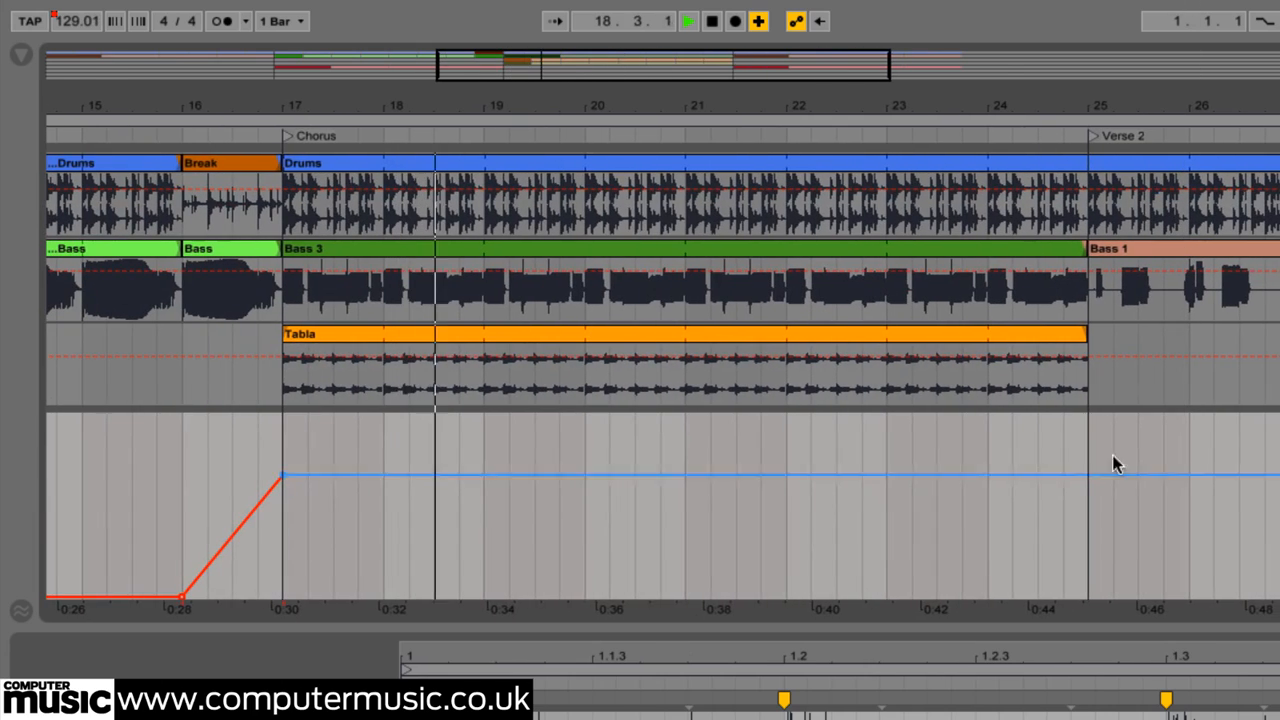
{"action": "left_click", "coordinate": [1077, 476]}
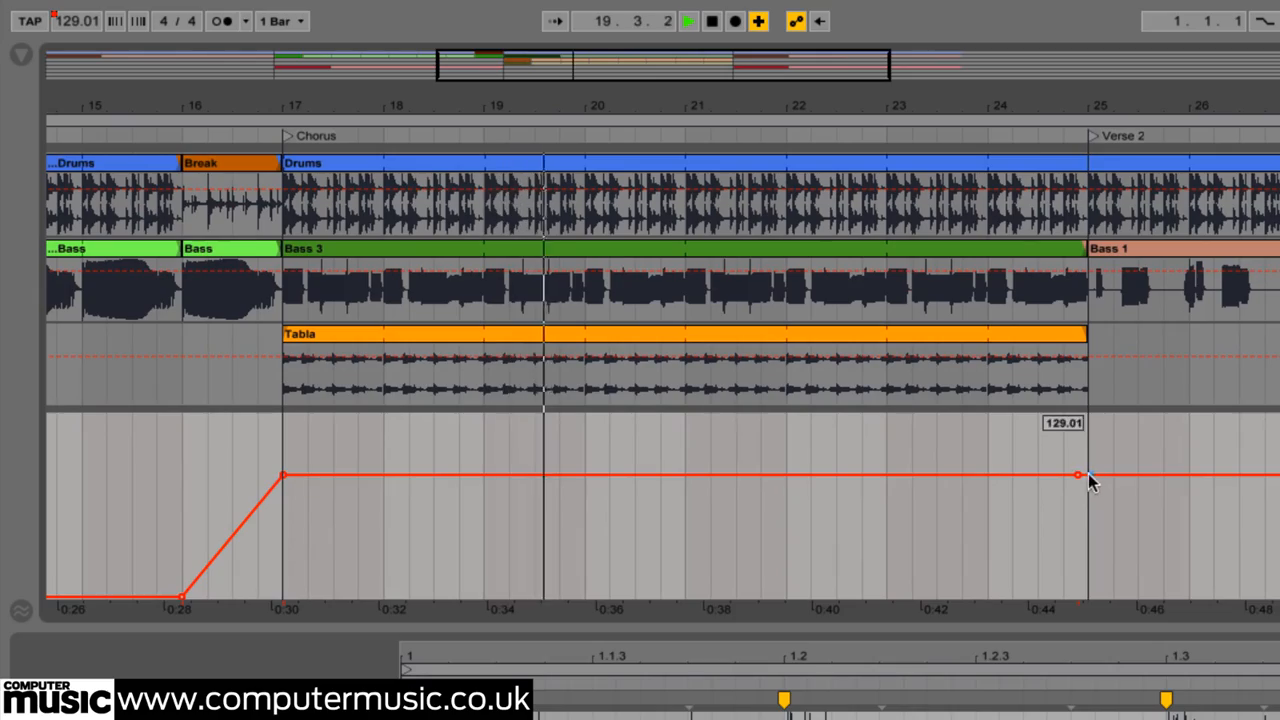
{"action": "left_click_drag", "start_coordinate": [1076, 476], "coordinate": [1076, 456]}
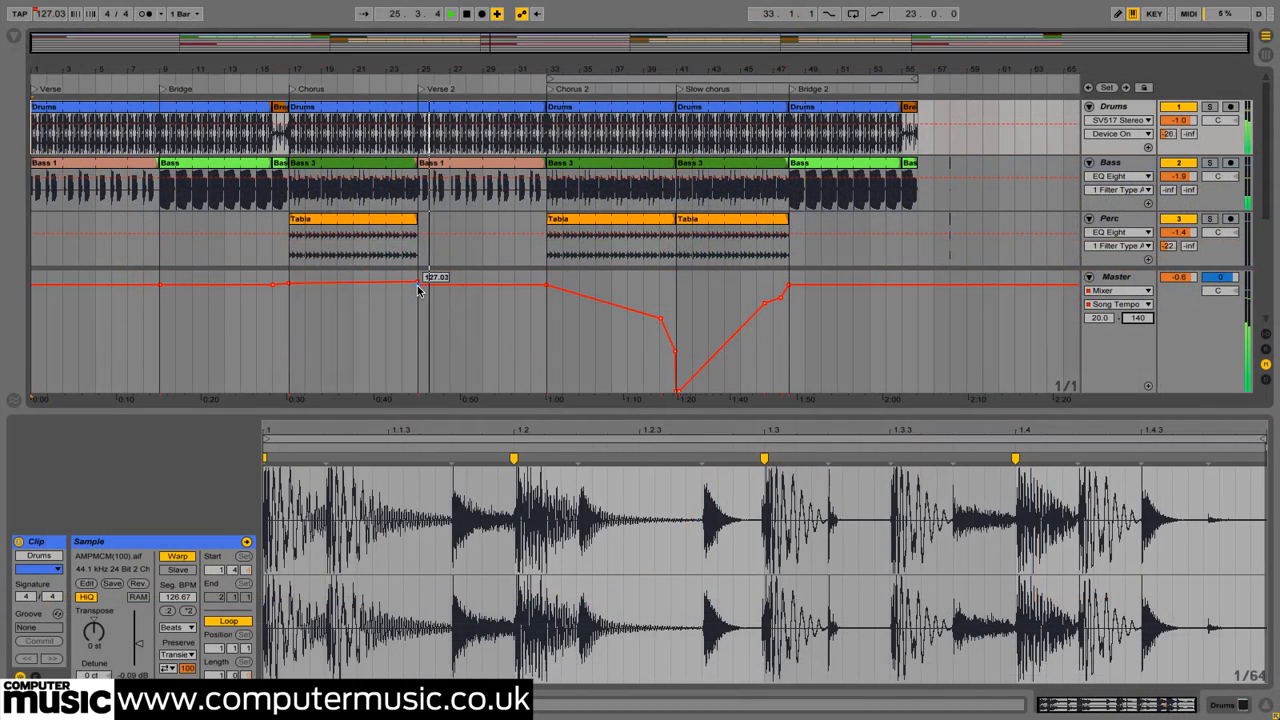
Select all the drum, bass, tabla and hats clips across Chorus 2 and Slow chorus and change their warp mode together.
{"action": "left_click_drag", "start_coordinate": [528, 63], "coordinate": [515, 357]}
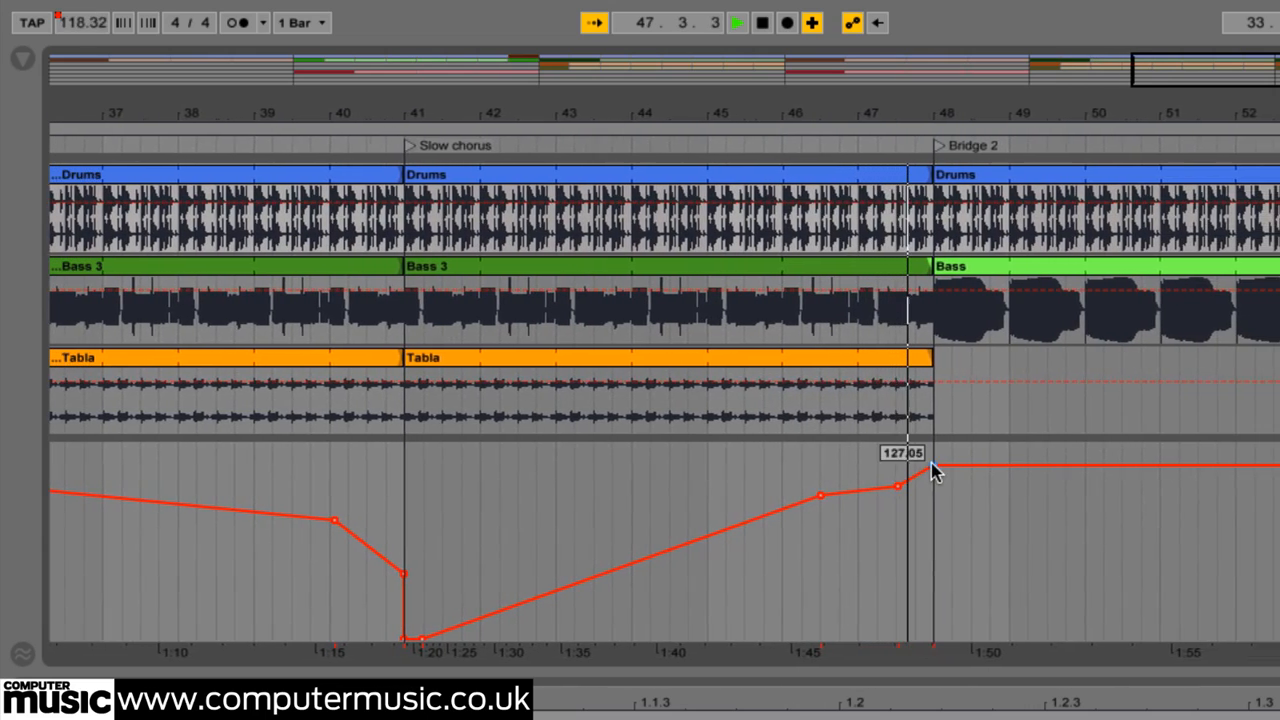
{"action": "mouse_move", "coordinate": [855, 468]}
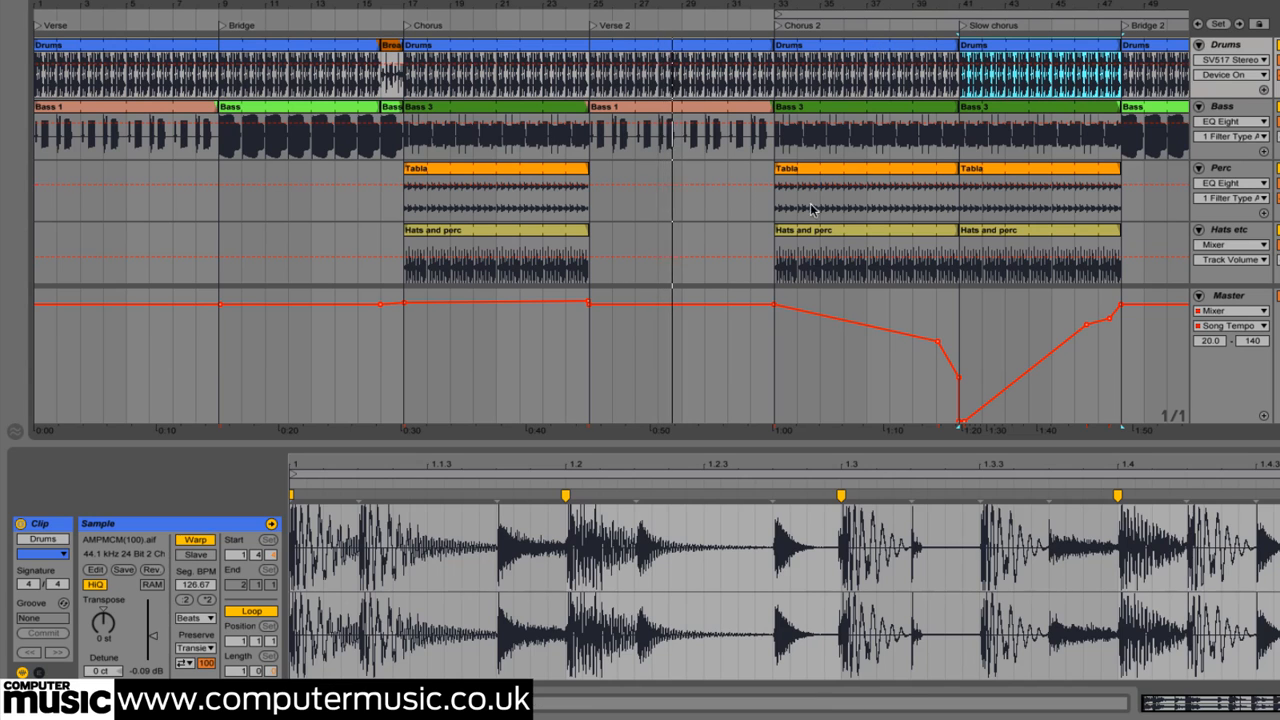
{"action": "left_click_drag", "start_coordinate": [780, 280], "coordinate": [1100, 70]}
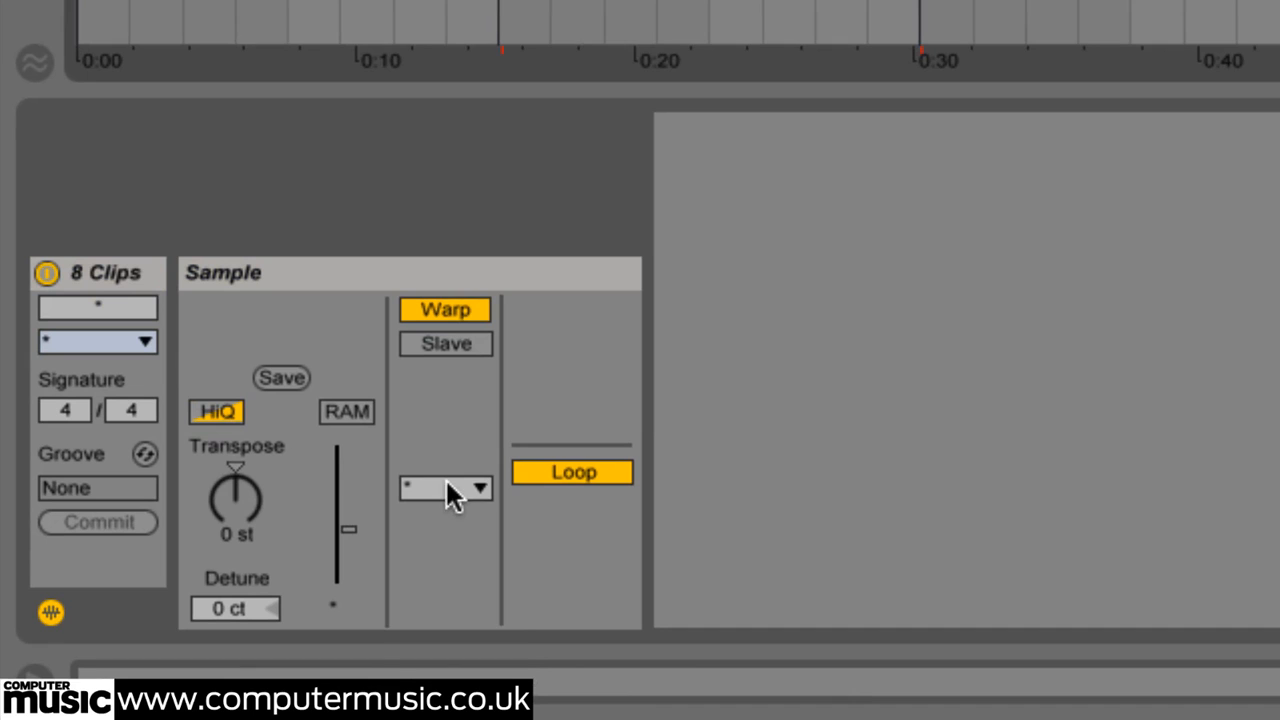
{"action": "left_click", "coordinate": [447, 490]}
{"action": "left_click", "coordinate": [450, 608]}
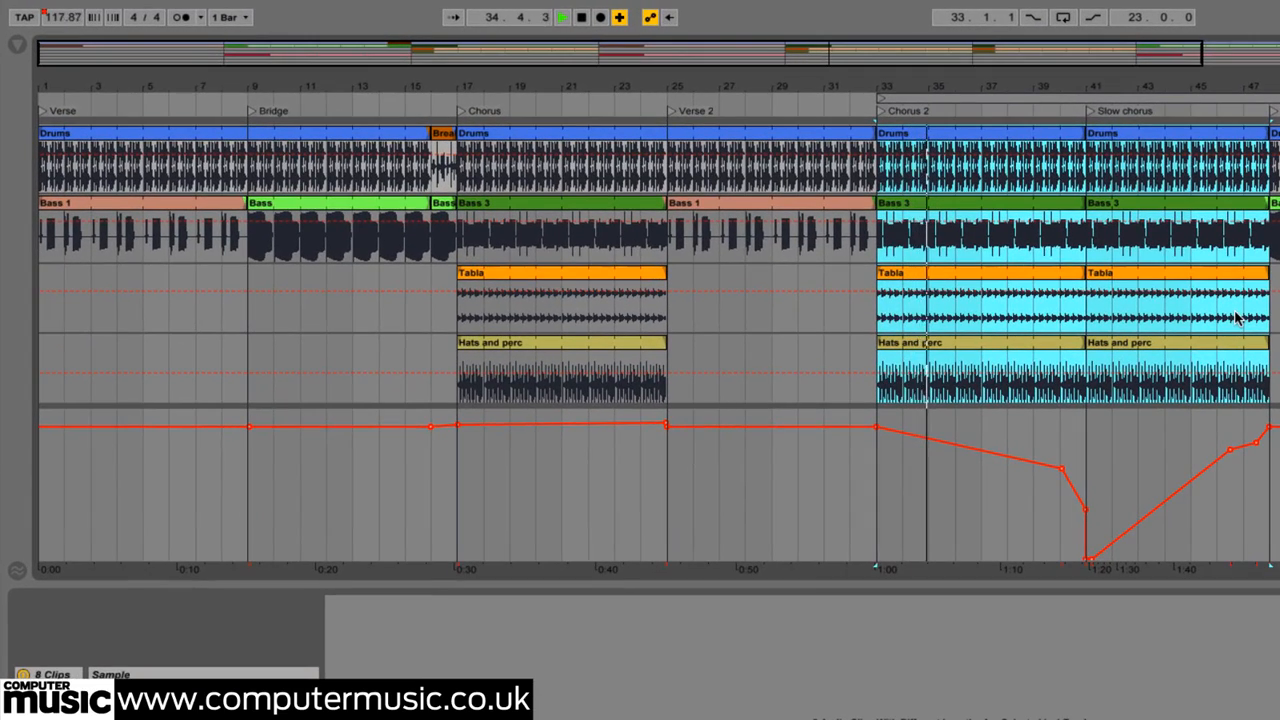
Examine the Song Tempo curve through Chorus 2 and Slow chorus during playback, following the playhead and checking the Slow chorus Tabla clip.
{"action": "left_click_drag", "start_coordinate": [1118, 83], "coordinate": [790, 277]}
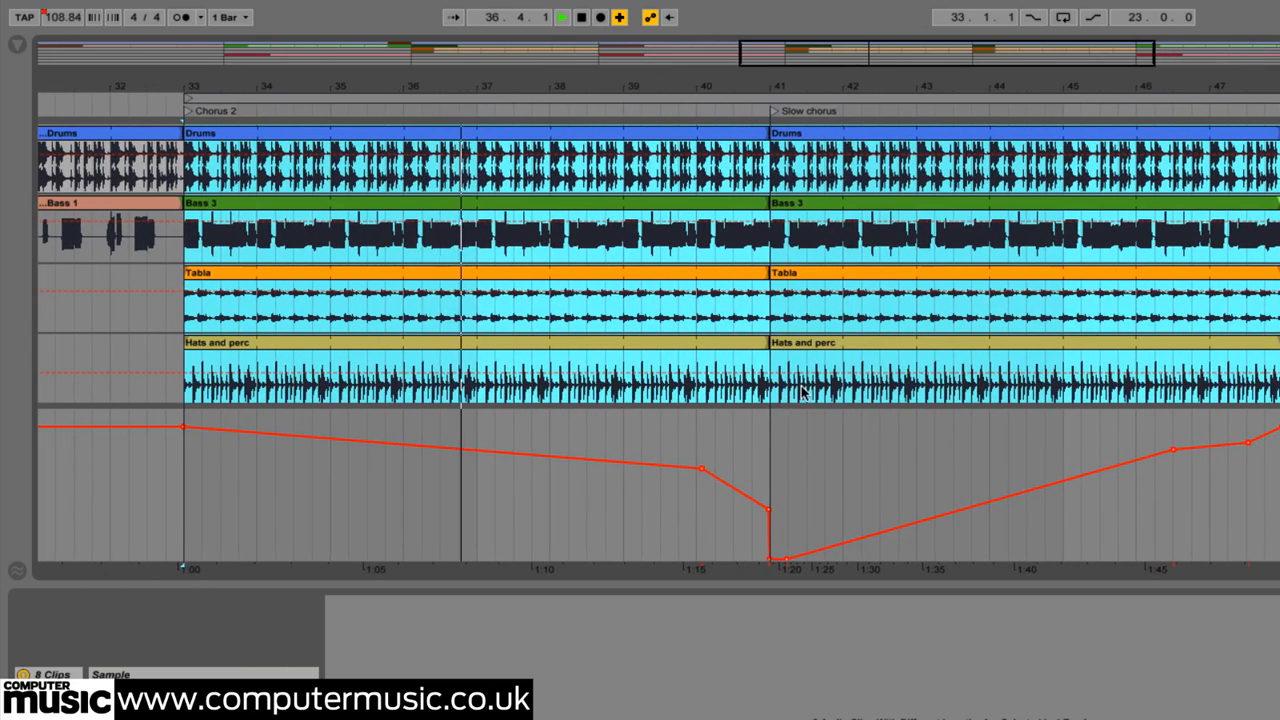
{"action": "mouse_move", "coordinate": [702, 470]}
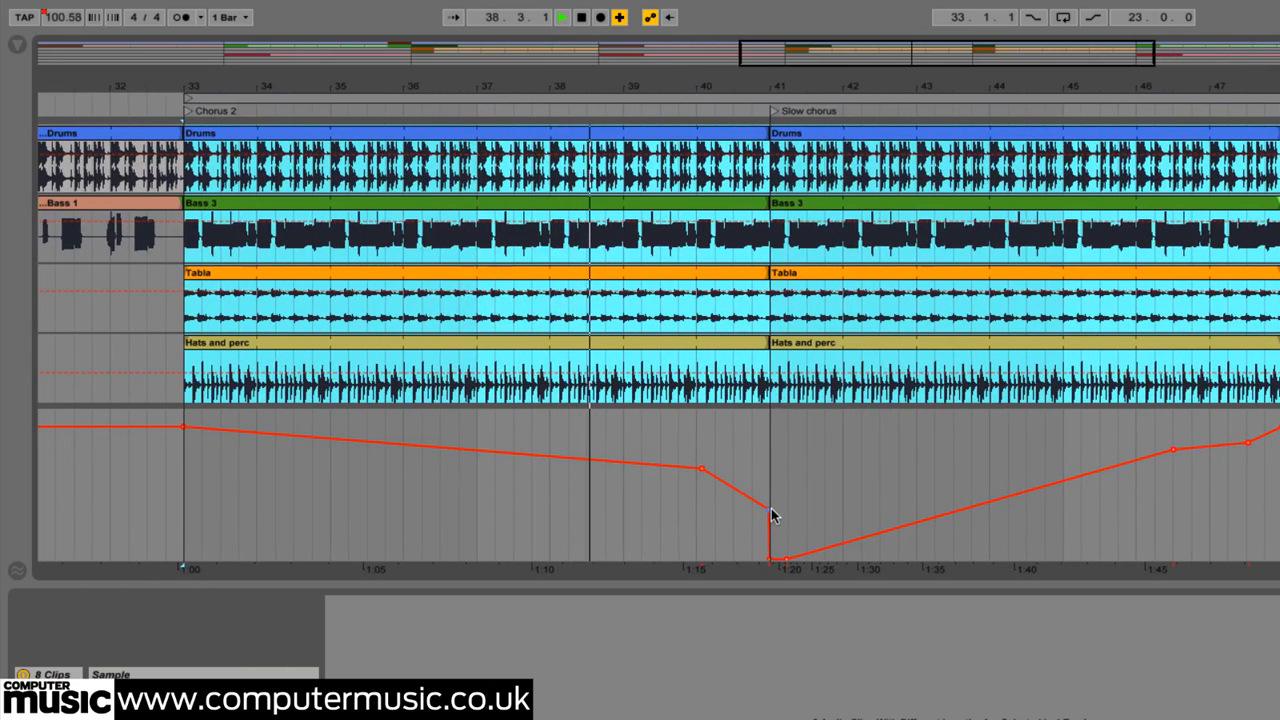
{"action": "scroll", "coordinate": [803, 295], "scroll_direction": "down", "scroll_amount": 3}
{"action": "scroll", "coordinate": [806, 289], "scroll_direction": "down", "scroll_amount": 2}
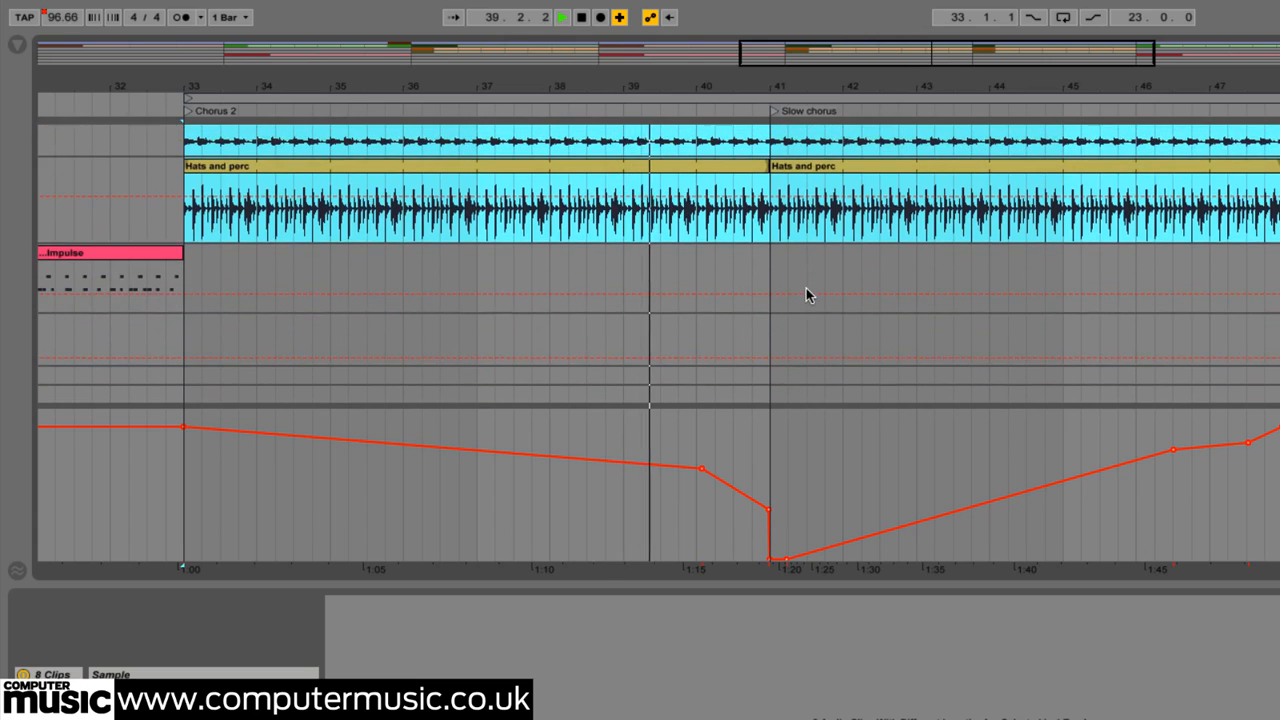
{"action": "scroll", "coordinate": [806, 291], "scroll_direction": "up", "scroll_amount": 5}
{"action": "mouse_move", "coordinate": [768, 560]}
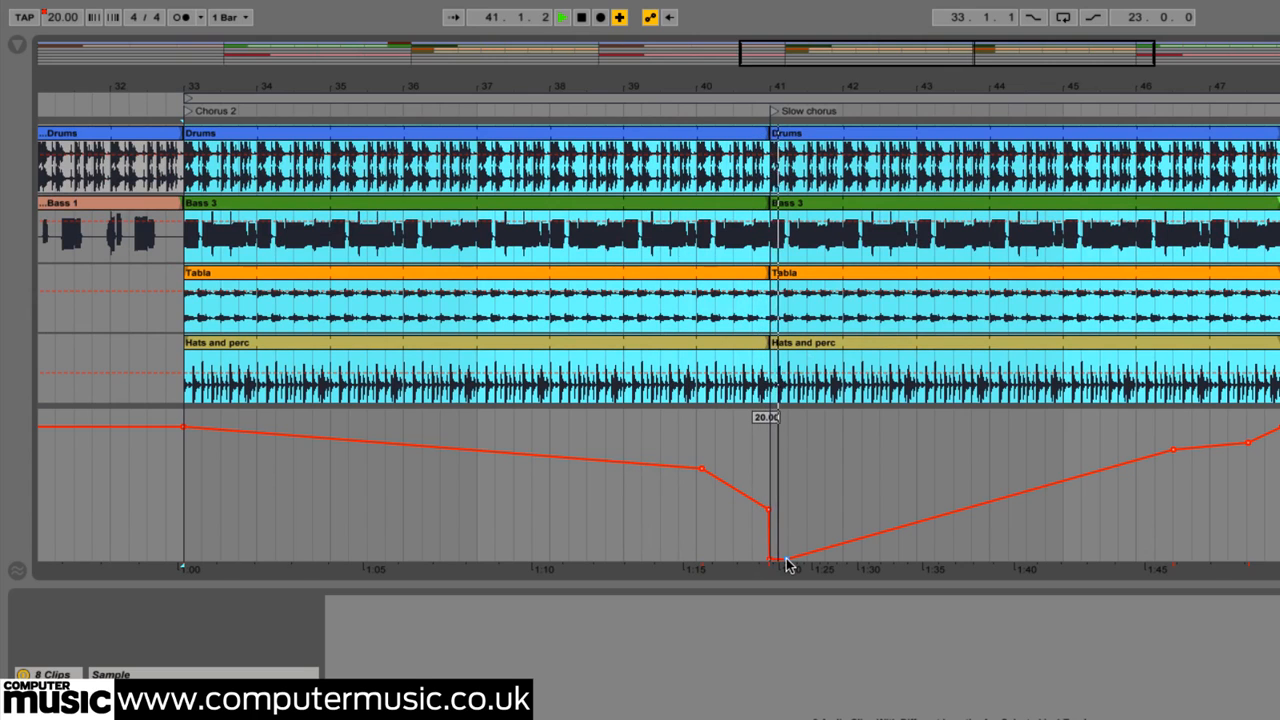
{"action": "left_click", "coordinate": [454, 17]}
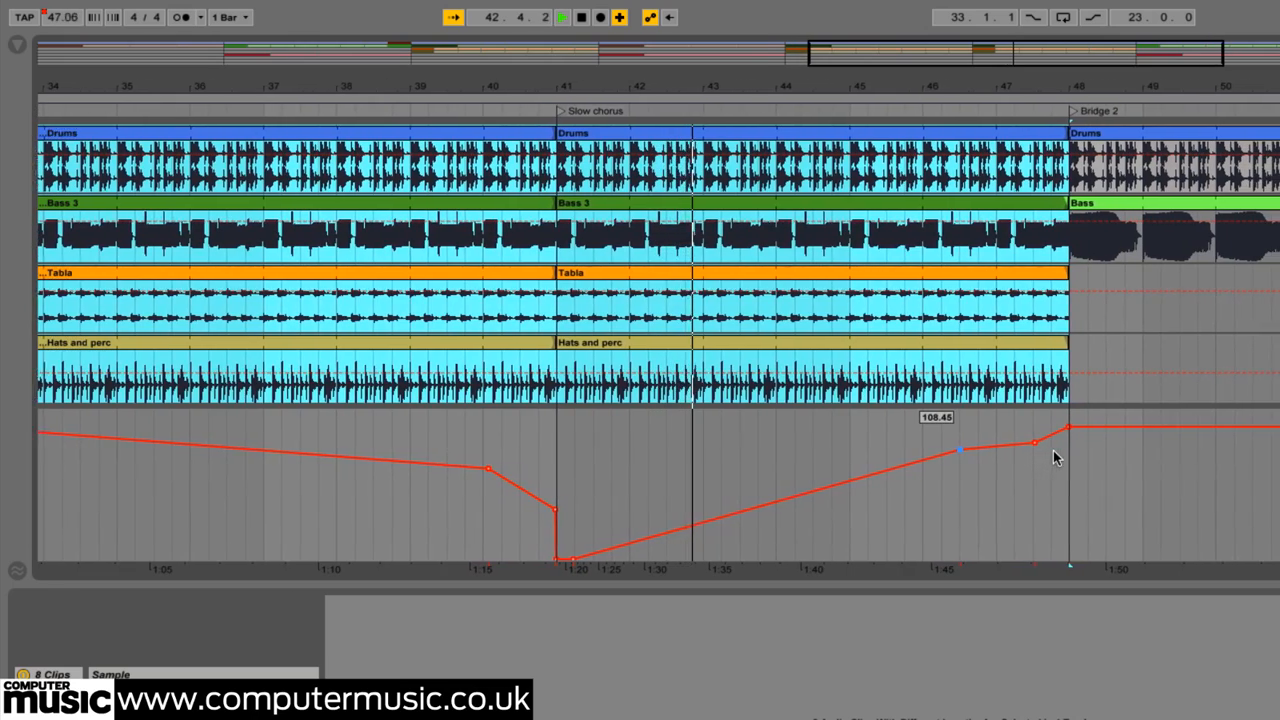
{"action": "left_click", "coordinate": [620, 274]}
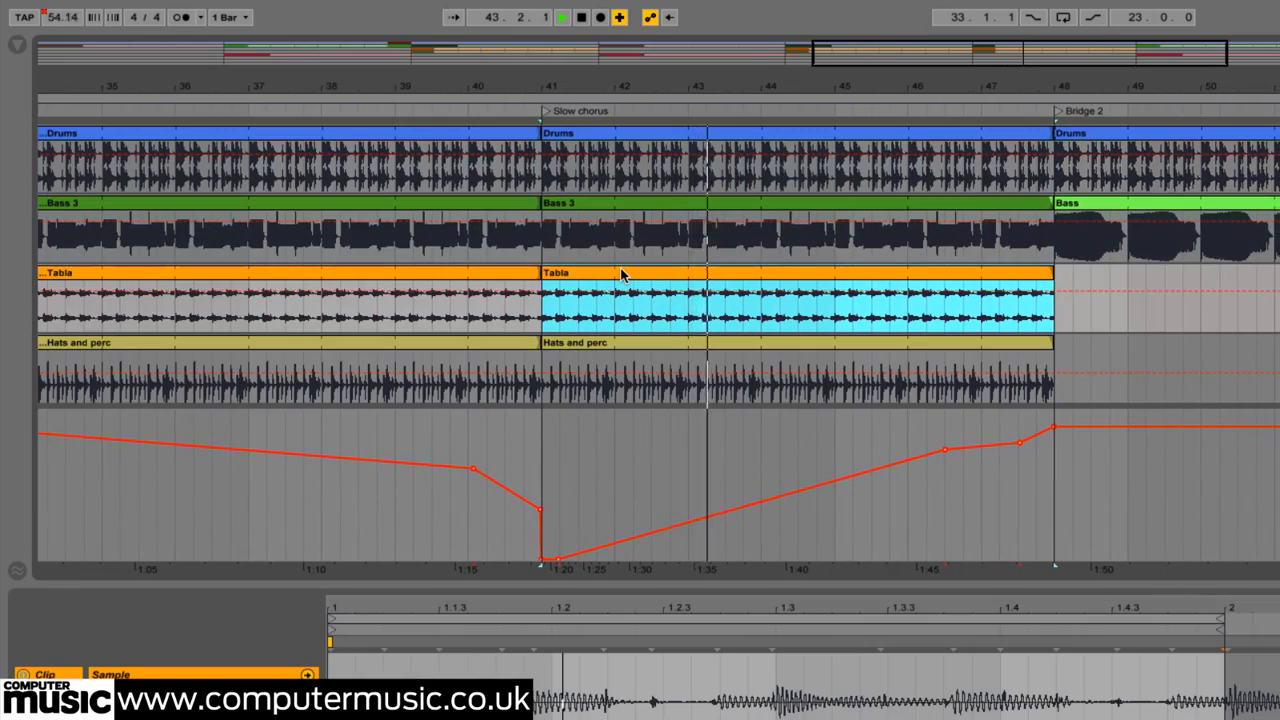
{"action": "left_click", "coordinate": [455, 18]}
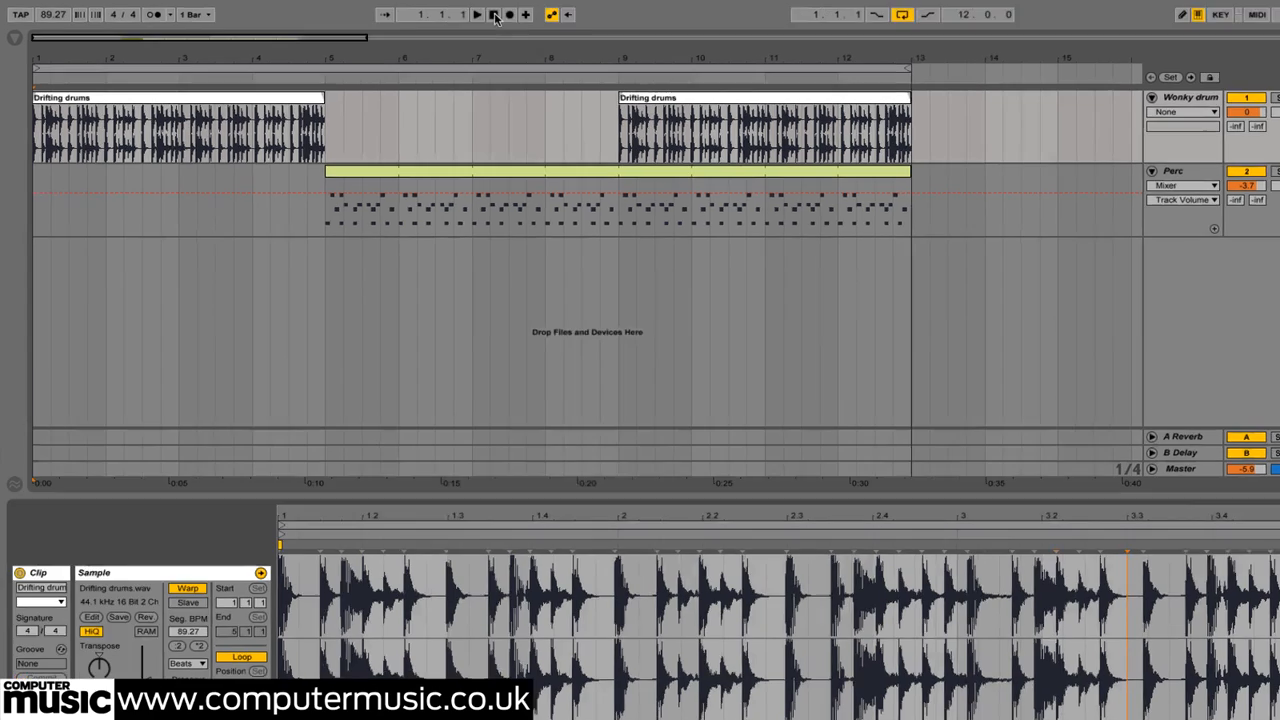
Start playback and place warp markers on the Drifting drums hits at beats 1.2, 1.3, 1.4, 2 and 2.2.
{"action": "key", "text": "space"}
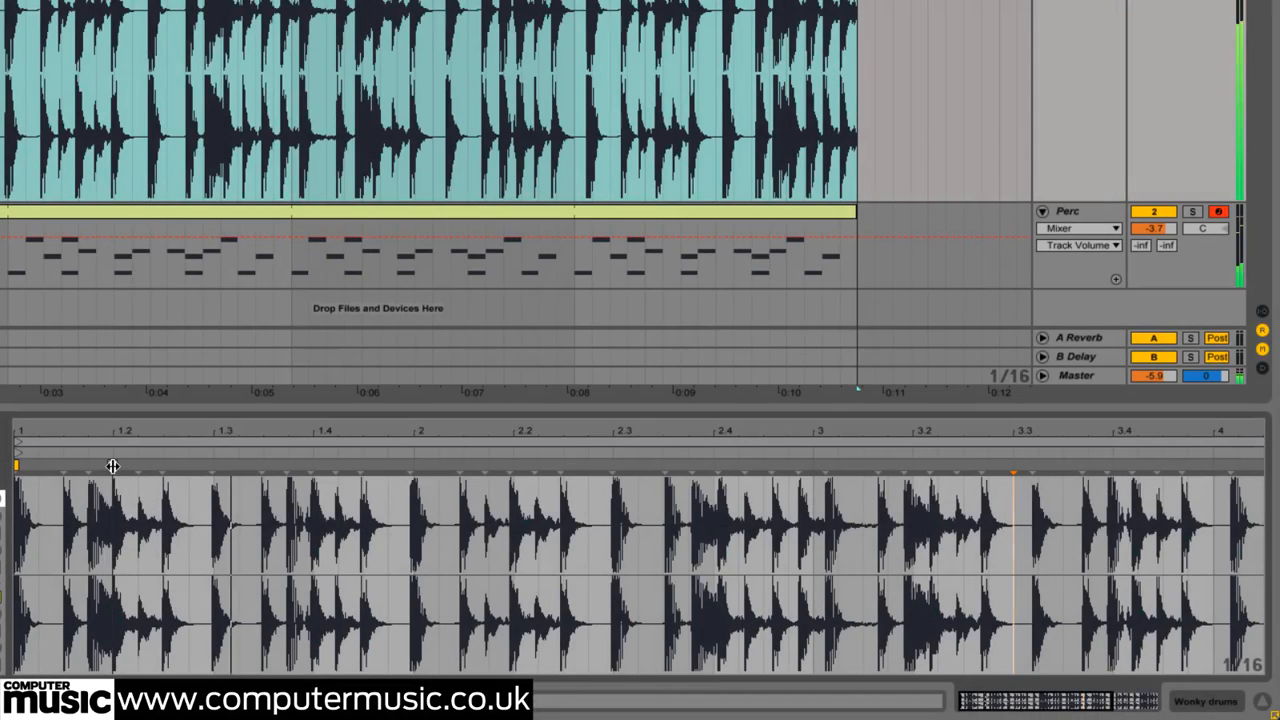
{"action": "double_click", "coordinate": [113, 466]}
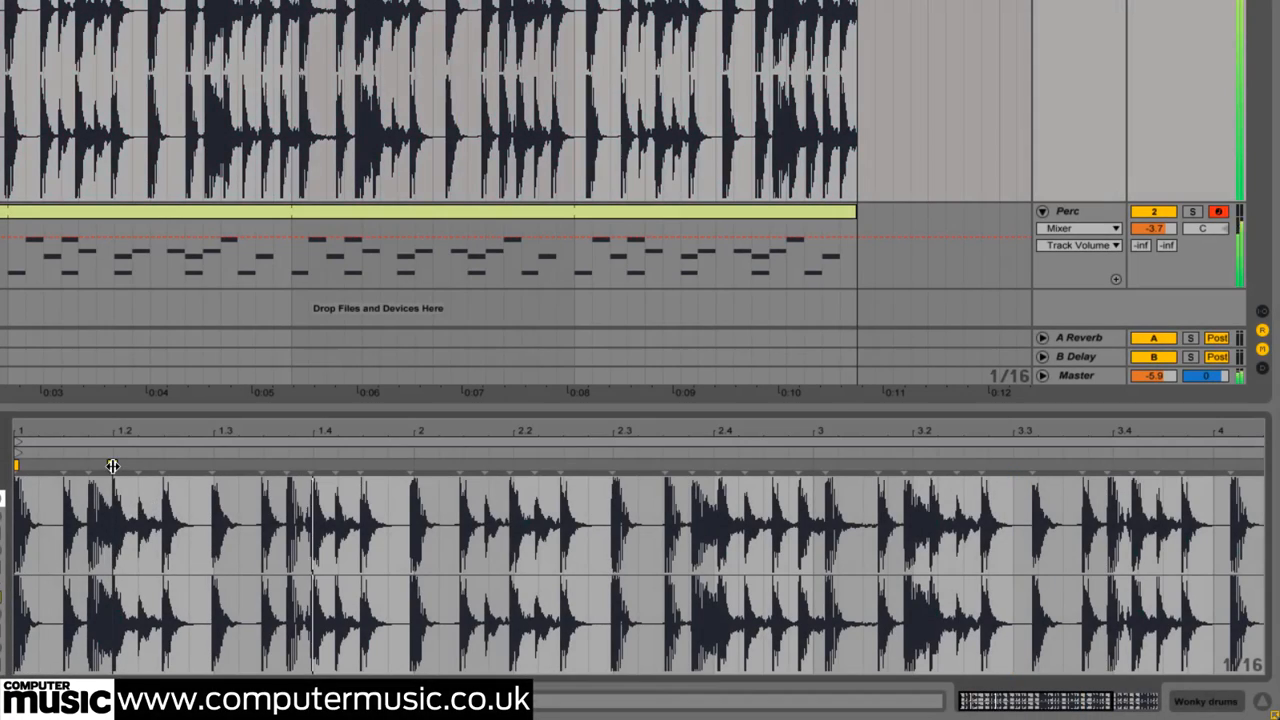
{"action": "double_click", "coordinate": [215, 466]}
{"action": "left_click_drag", "start_coordinate": [214, 466], "coordinate": [216, 466]}
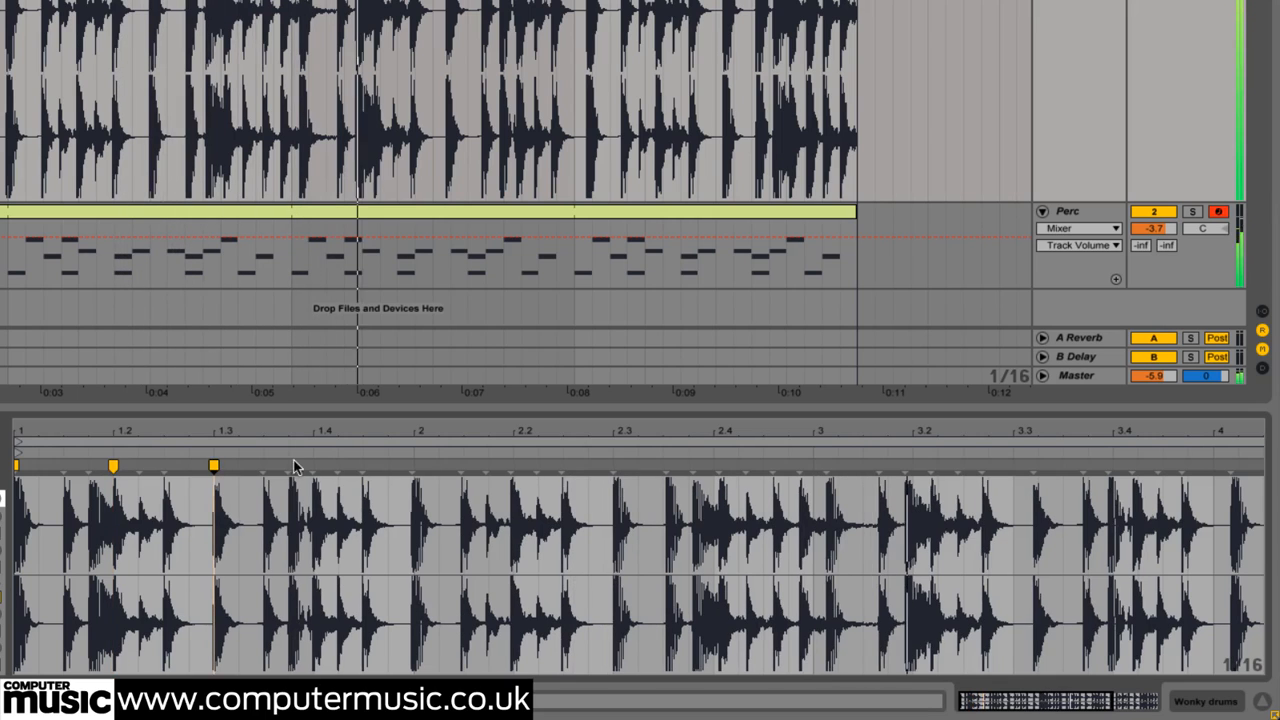
{"action": "double_click", "coordinate": [312, 466]}
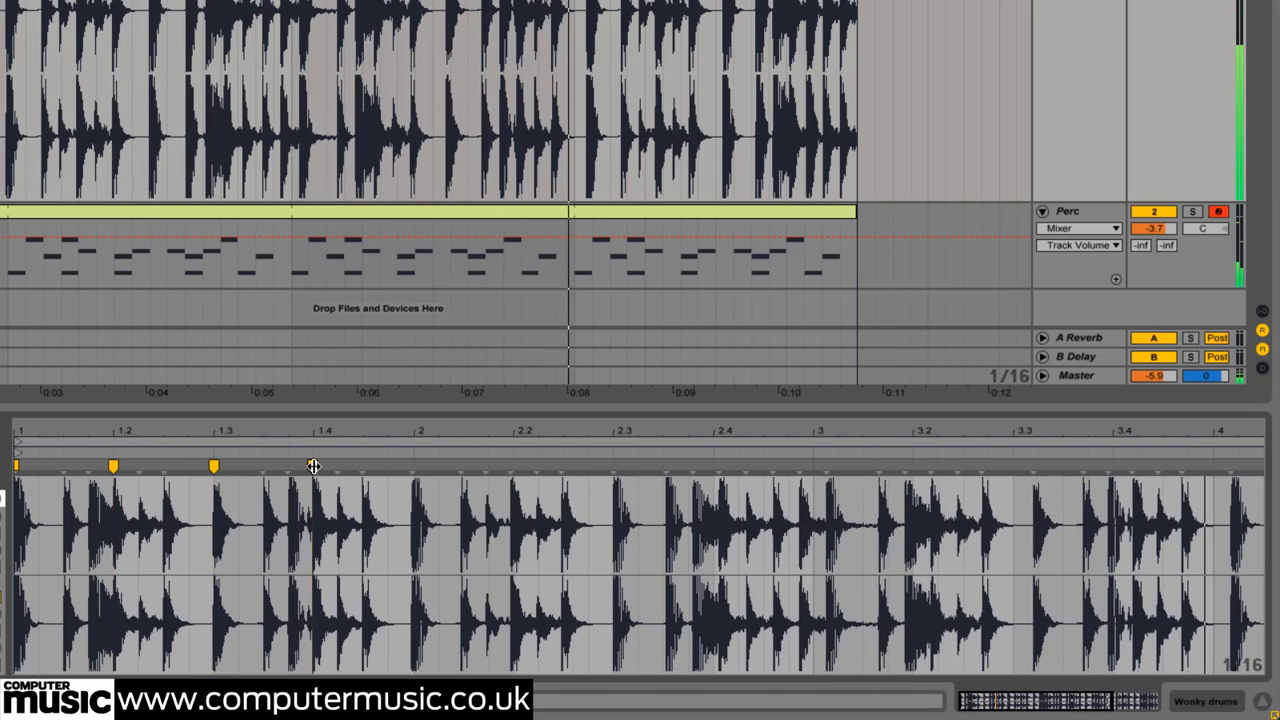
{"action": "double_click", "coordinate": [414, 465]}
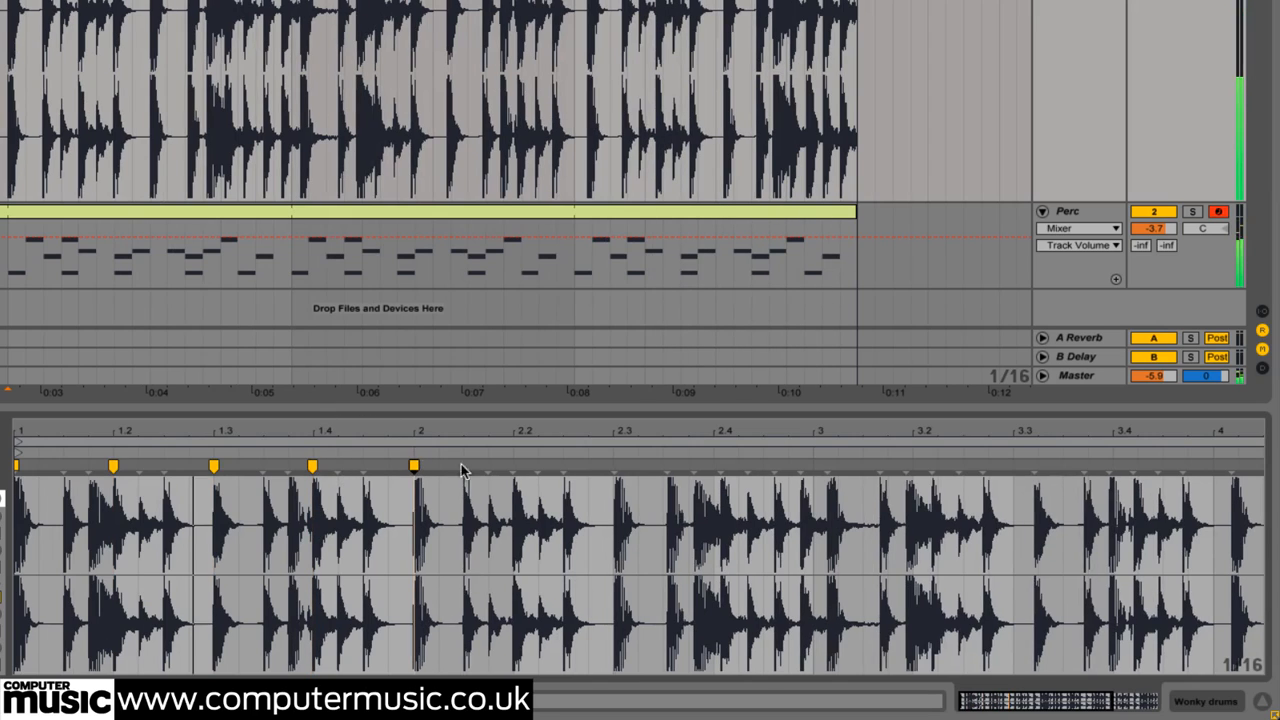
{"action": "double_click", "coordinate": [512, 465]}
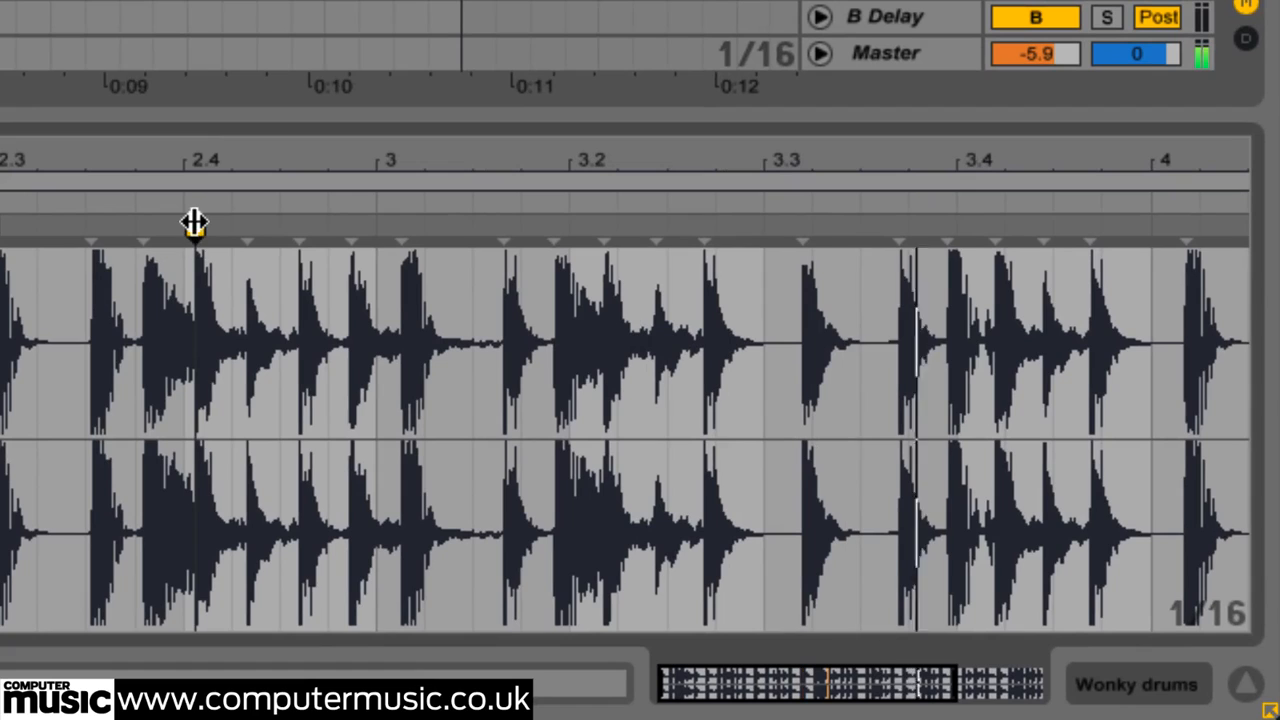
Align the Drifting drums warp markers to the grid at beats 2.4, 3, 3.2 and 3.3.
{"action": "left_click_drag", "start_coordinate": [194, 222], "coordinate": [184, 224]}
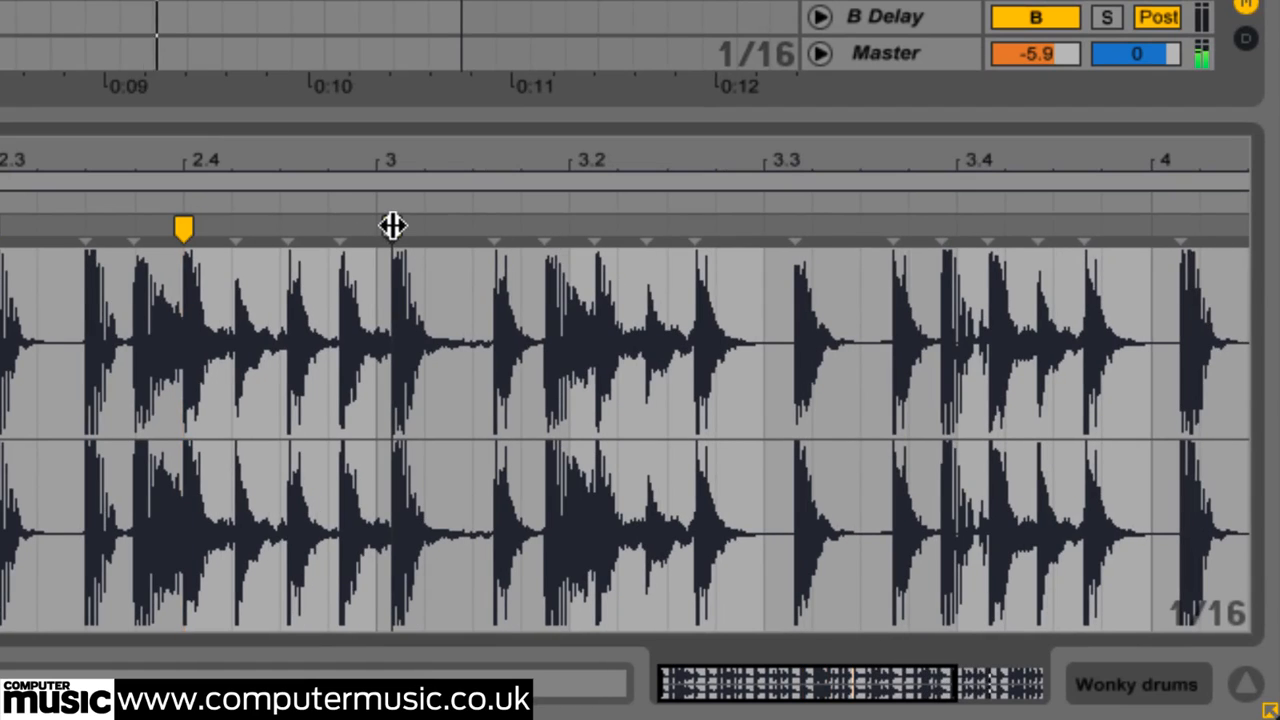
{"action": "left_click_drag", "start_coordinate": [392, 226], "coordinate": [385, 226]}
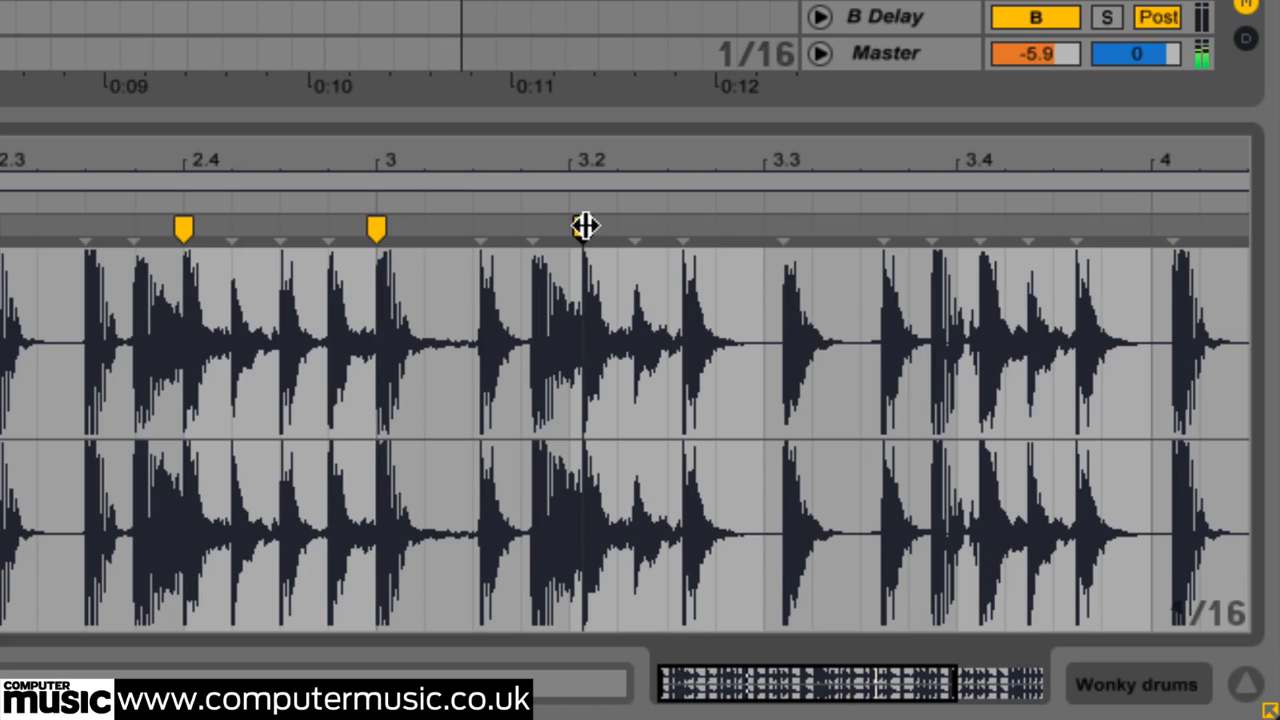
{"action": "left_click_drag", "start_coordinate": [585, 226], "coordinate": [572, 229]}
{"action": "double_click", "coordinate": [778, 229]}
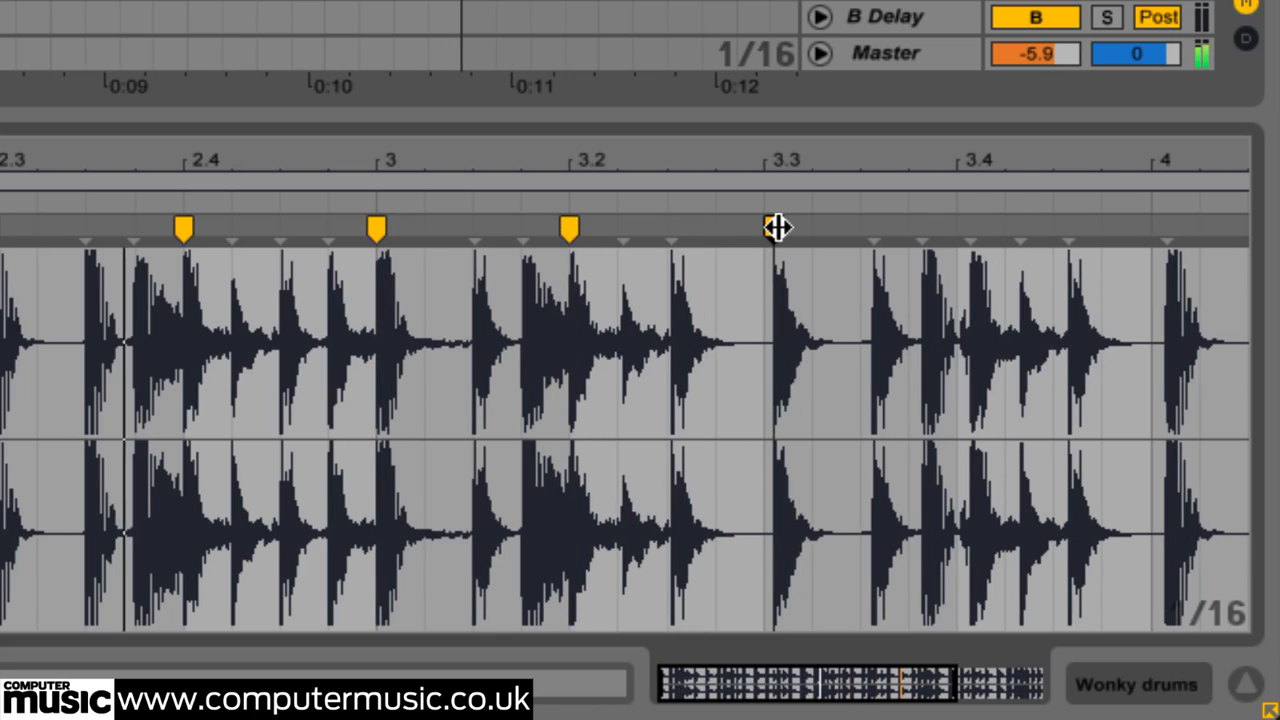
{"action": "left_click_drag", "start_coordinate": [772, 227], "coordinate": [764, 227]}
Align the Drifting drums hits near beats 3.4 and 4 to the grid with warp markers.
{"action": "scroll", "coordinate": [853, 256], "scroll_direction": "right", "scroll_amount": 3}
{"action": "scroll", "coordinate": [849, 250], "scroll_direction": "right", "scroll_amount": 1}
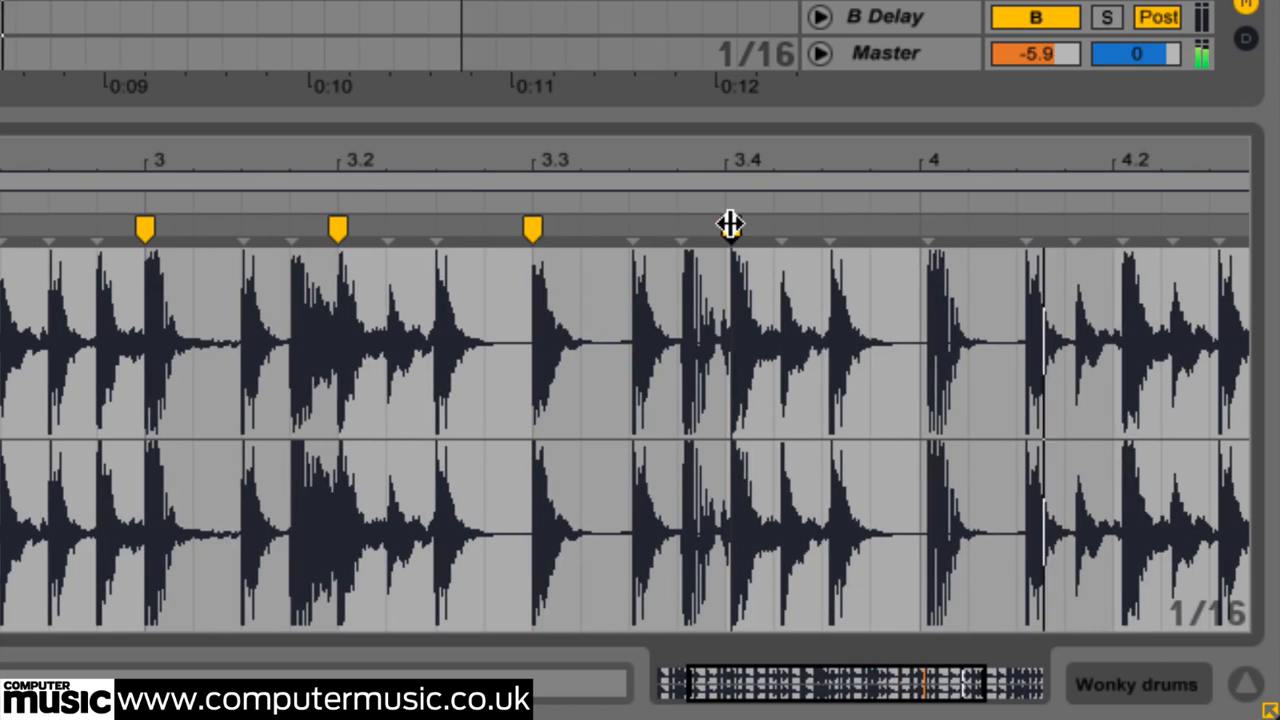
{"action": "left_click_drag", "start_coordinate": [732, 226], "coordinate": [723, 226]}
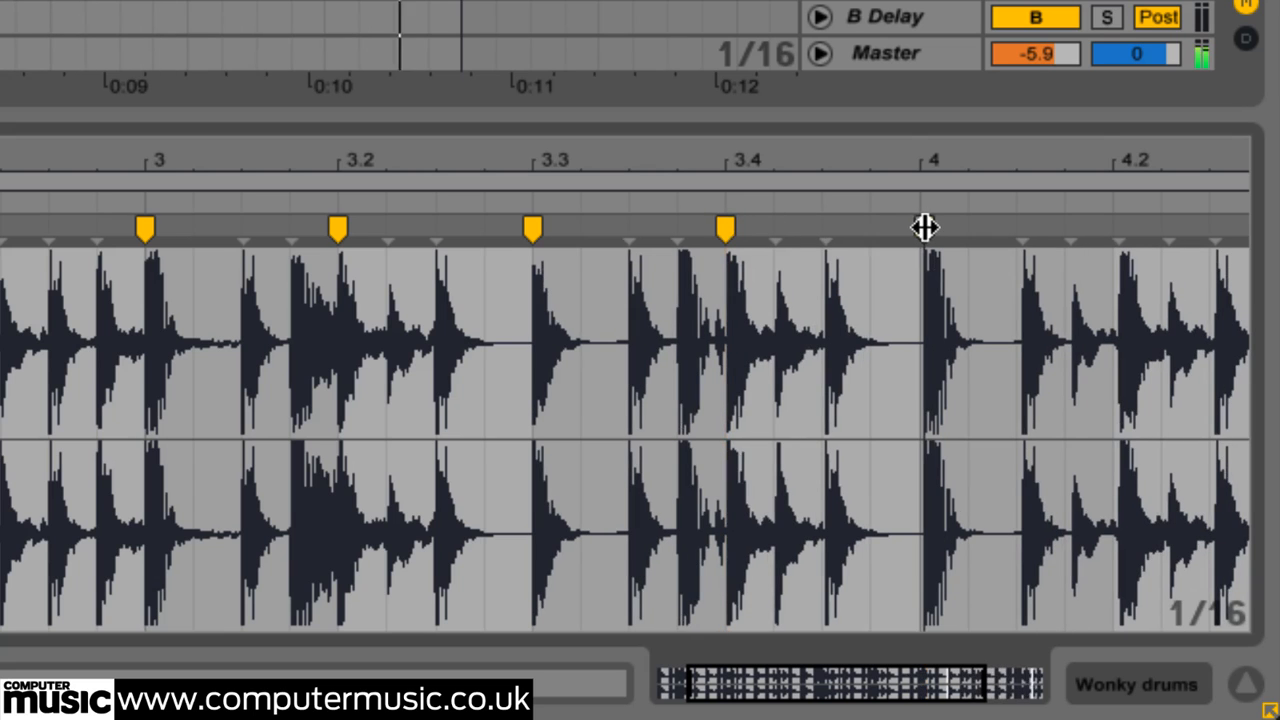
{"action": "left_click_drag", "start_coordinate": [926, 224], "coordinate": [918, 224]}
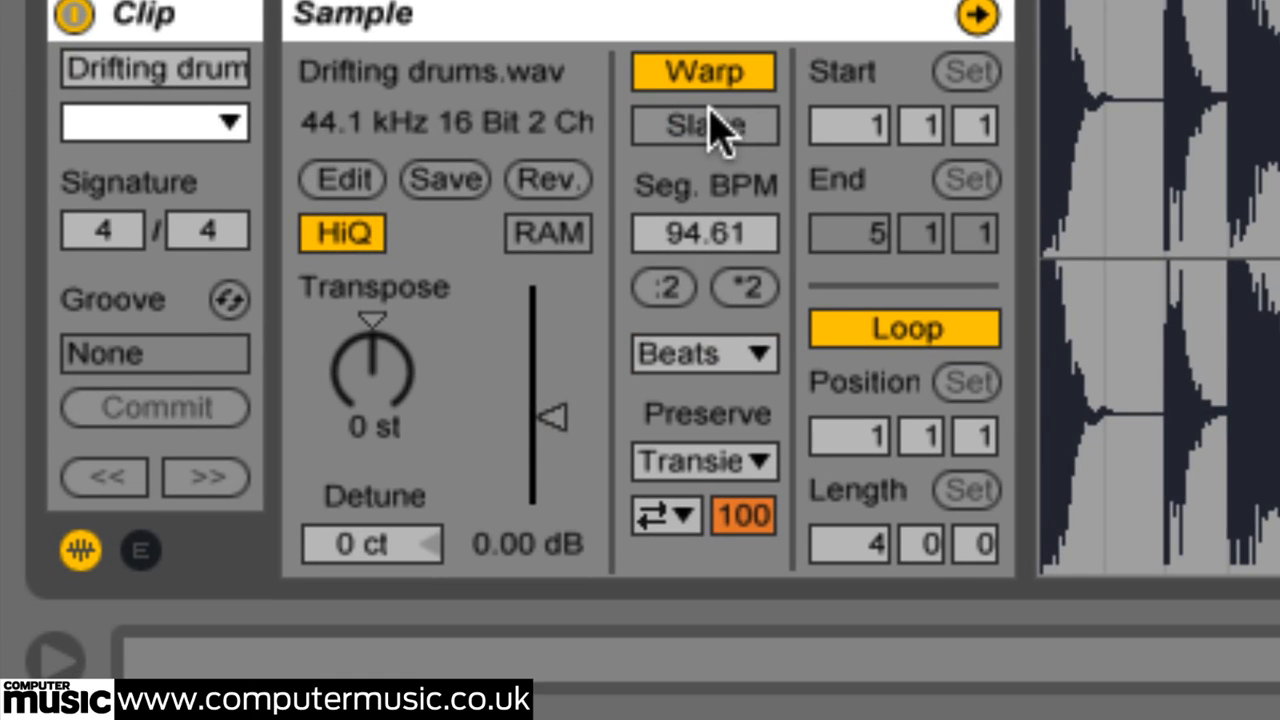
Make the Drifting drums clip the tempo master and unslave the tempo automation shown on the Master track.
{"action": "left_click", "coordinate": [712, 126]}
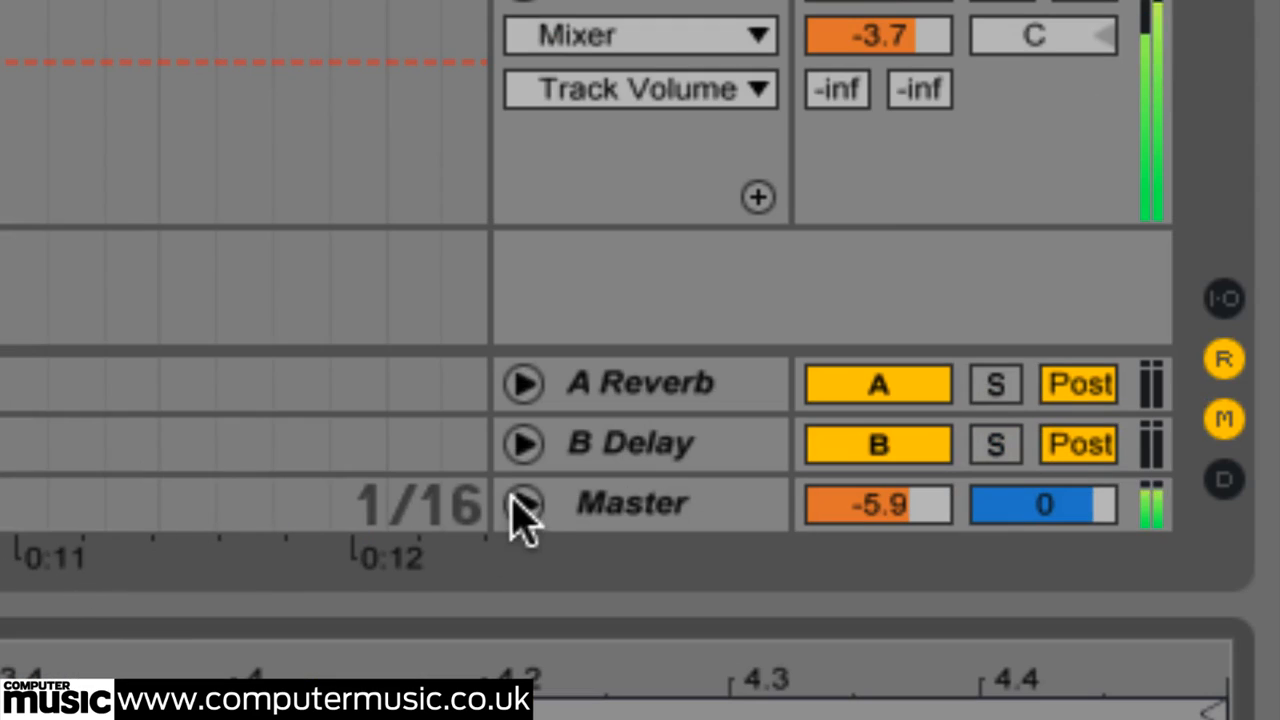
{"action": "left_click", "coordinate": [522, 504]}
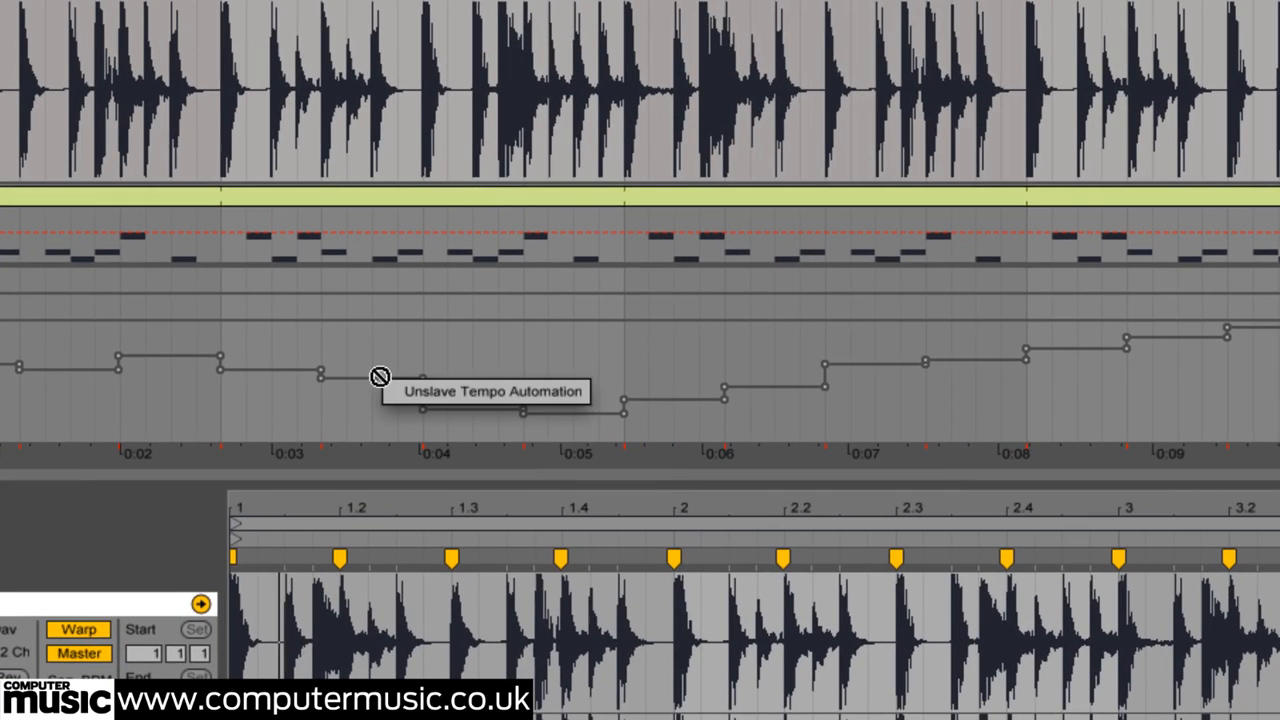
{"action": "left_click", "coordinate": [416, 391]}
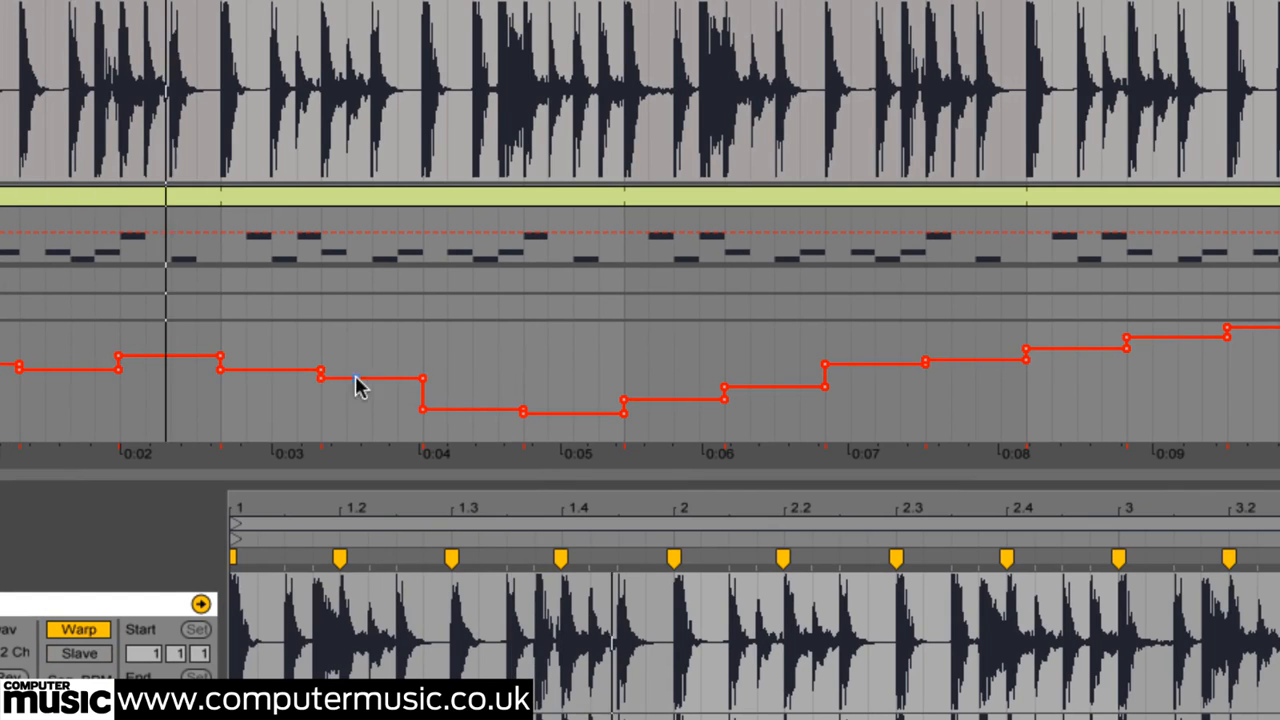
{"action": "mouse_move", "coordinate": [421, 407]}
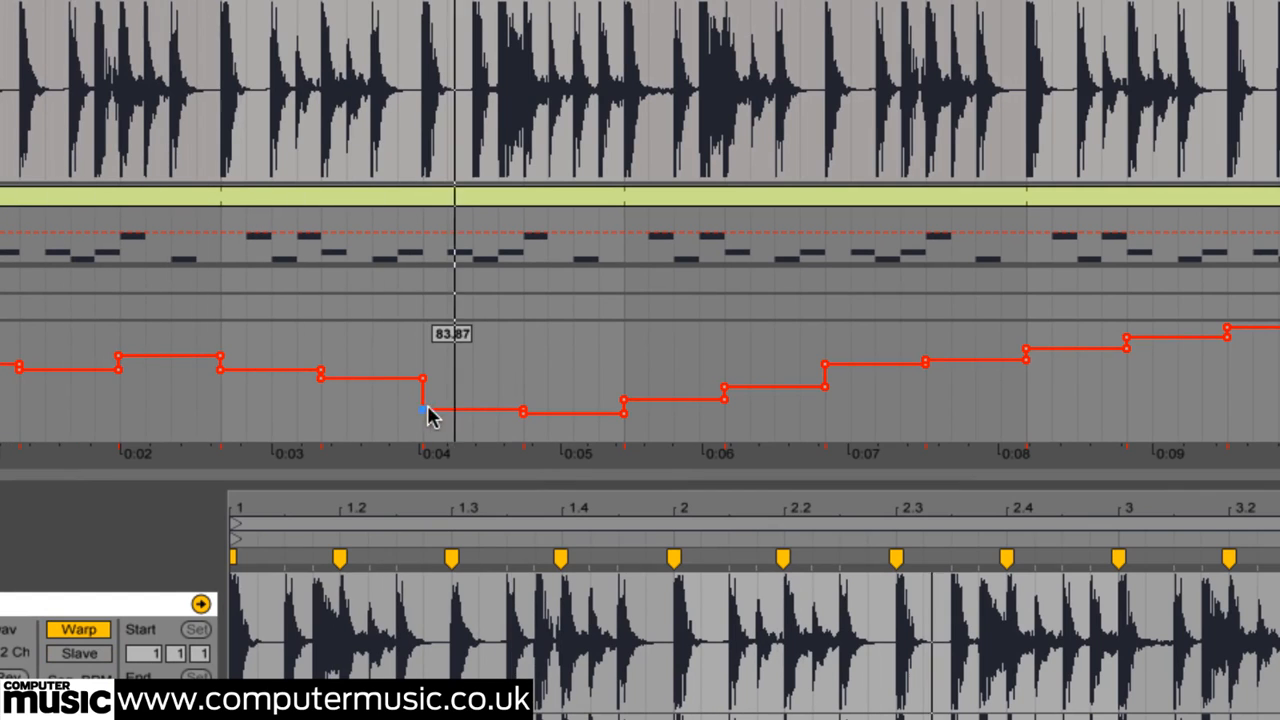
Lower the tempo automation just after 0:09 on the Master track.
{"action": "mouse_move", "coordinate": [620, 414]}
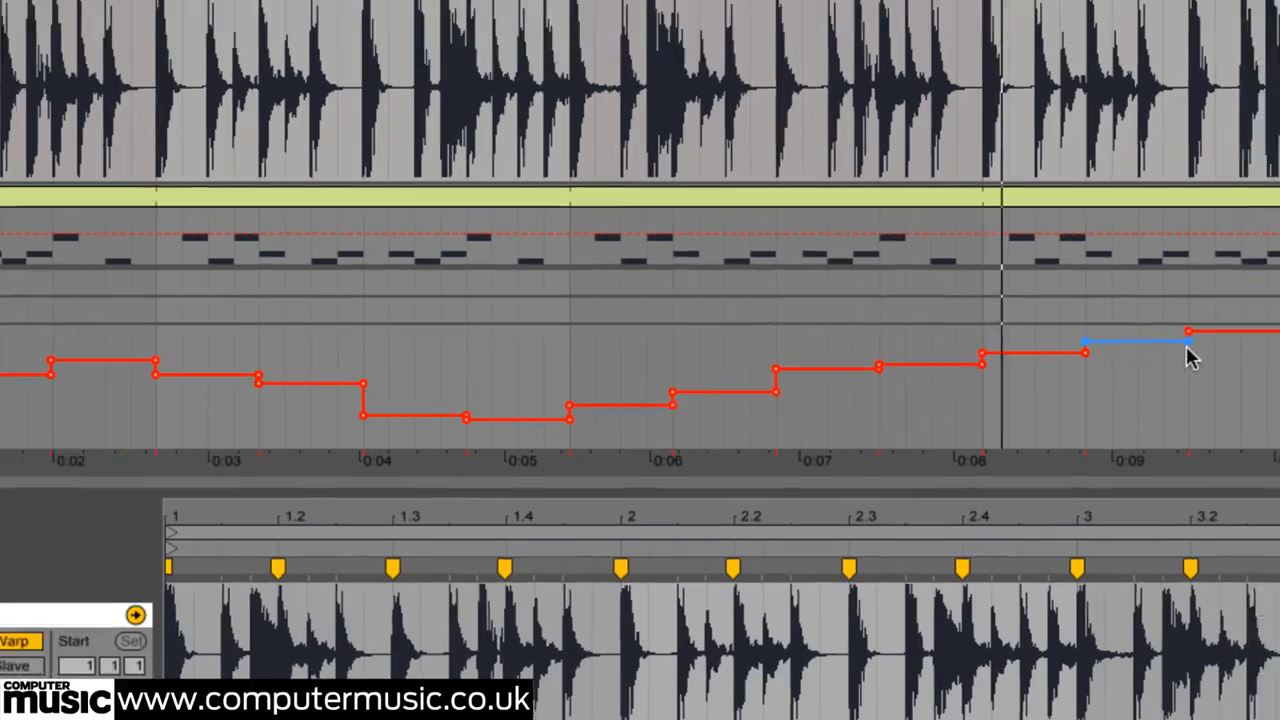
{"action": "left_click_drag", "start_coordinate": [1227, 337], "coordinate": [1205, 433]}
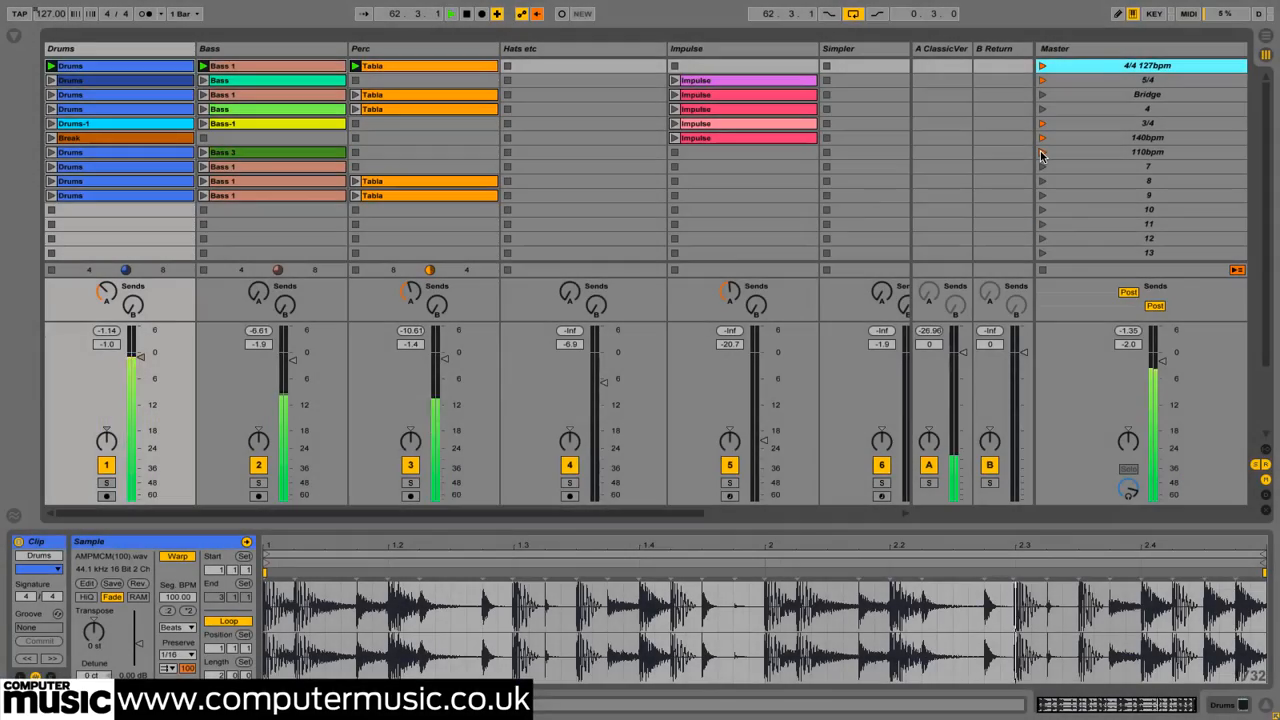
Launch the 110bpm scene, scene 4 and the 110bpm scene again to compare their tempos.
{"action": "left_click", "coordinate": [1041, 153]}
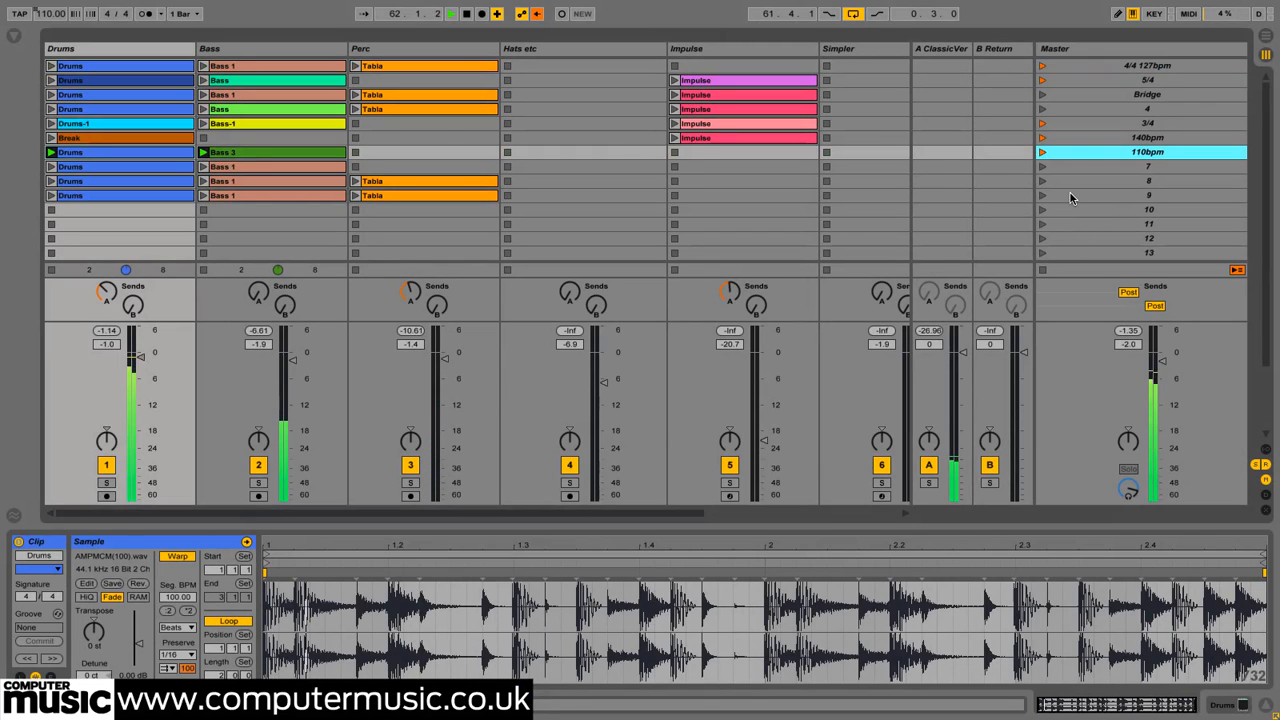
{"action": "left_click", "coordinate": [1042, 109]}
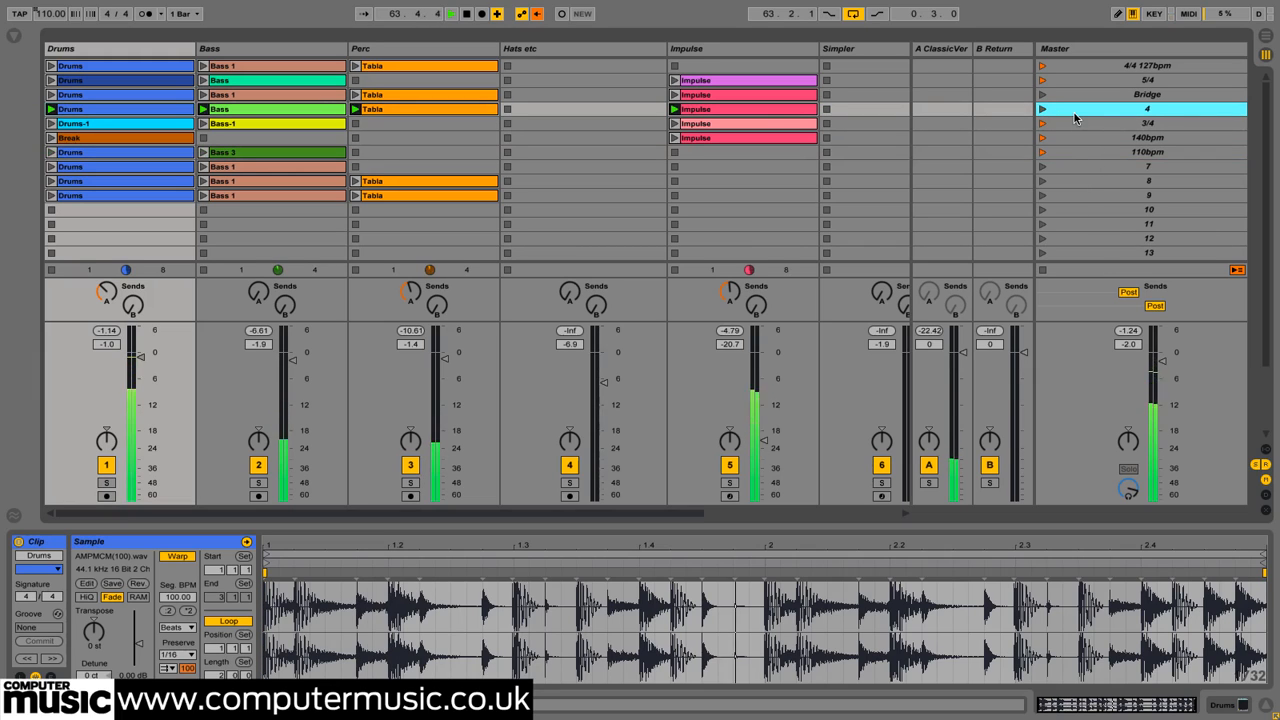
{"action": "left_click", "coordinate": [1042, 152]}
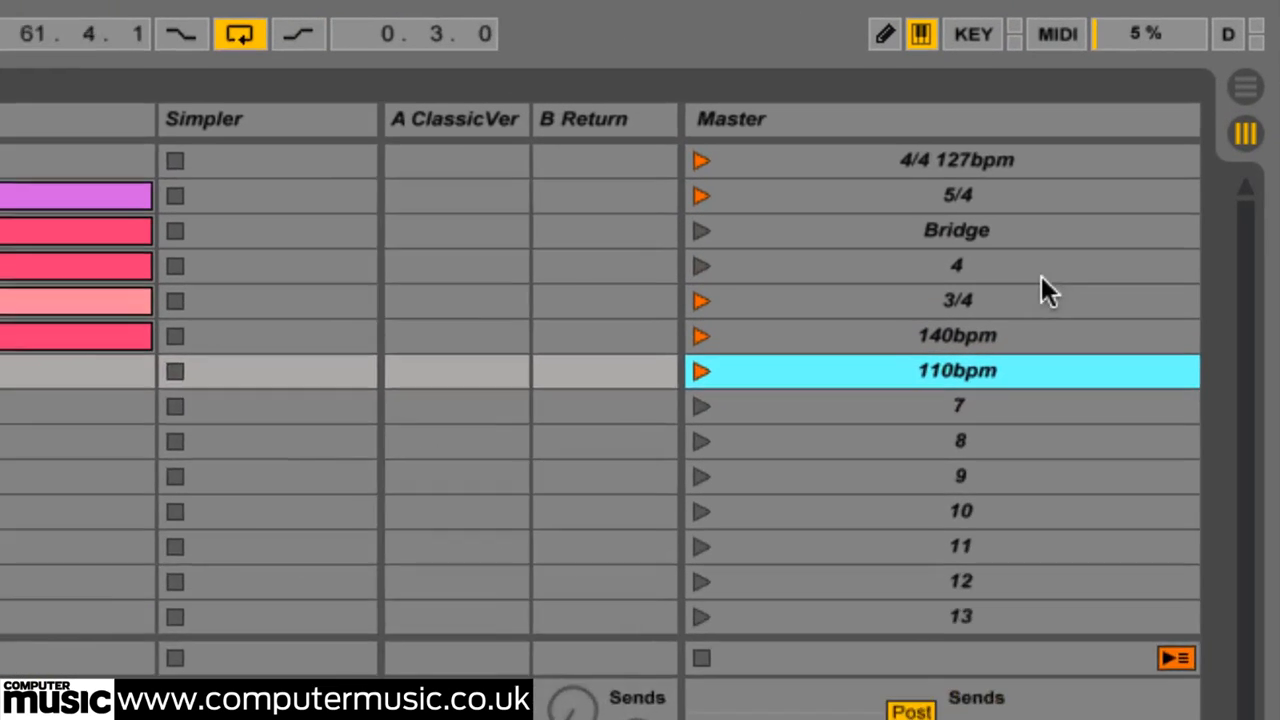
Rename scene 4 as 127bpm so that it carries a tempo change, and launch it.
{"action": "left_click", "coordinate": [1154, 106]}
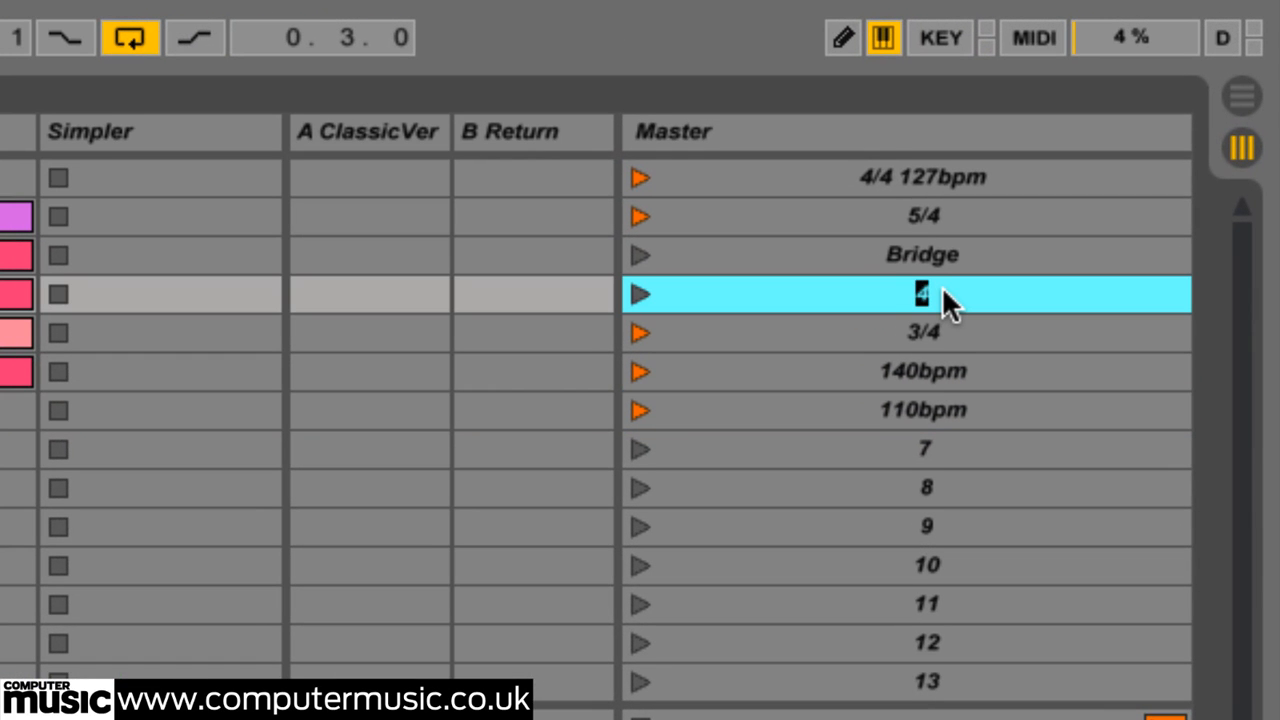
{"action": "type", "text": "bpm"}
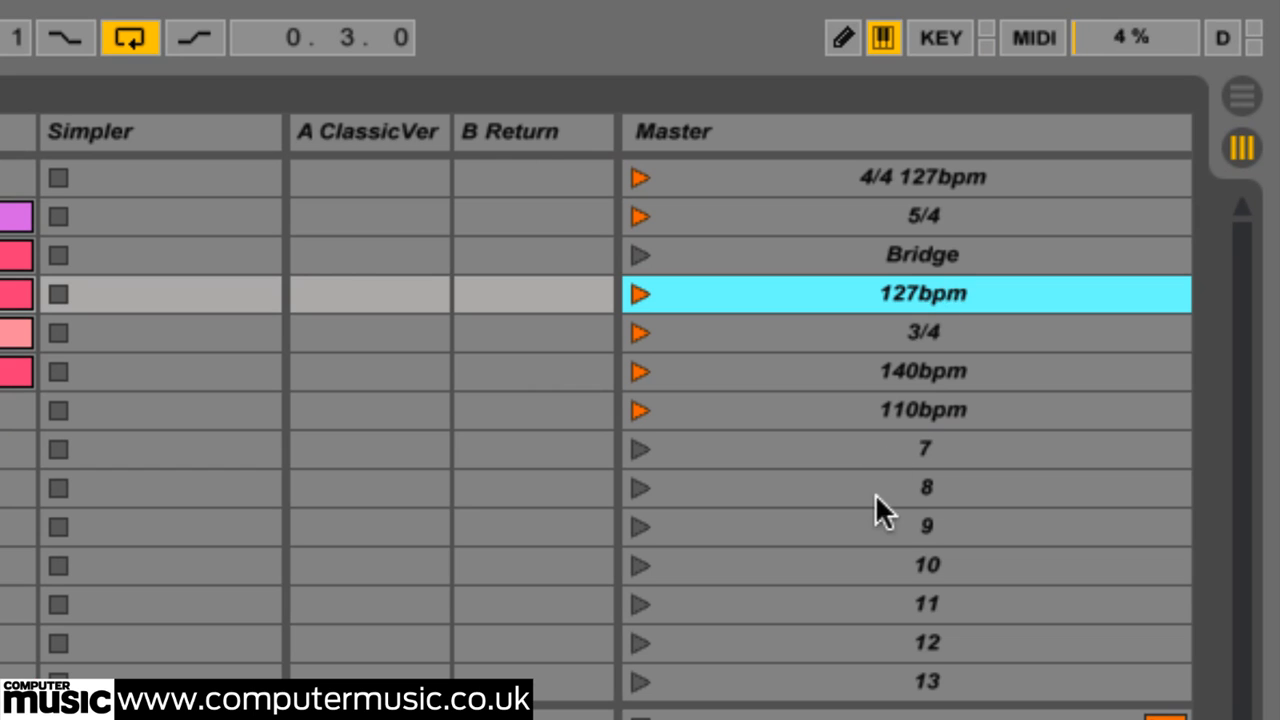
{"action": "left_click", "coordinate": [636, 293]}
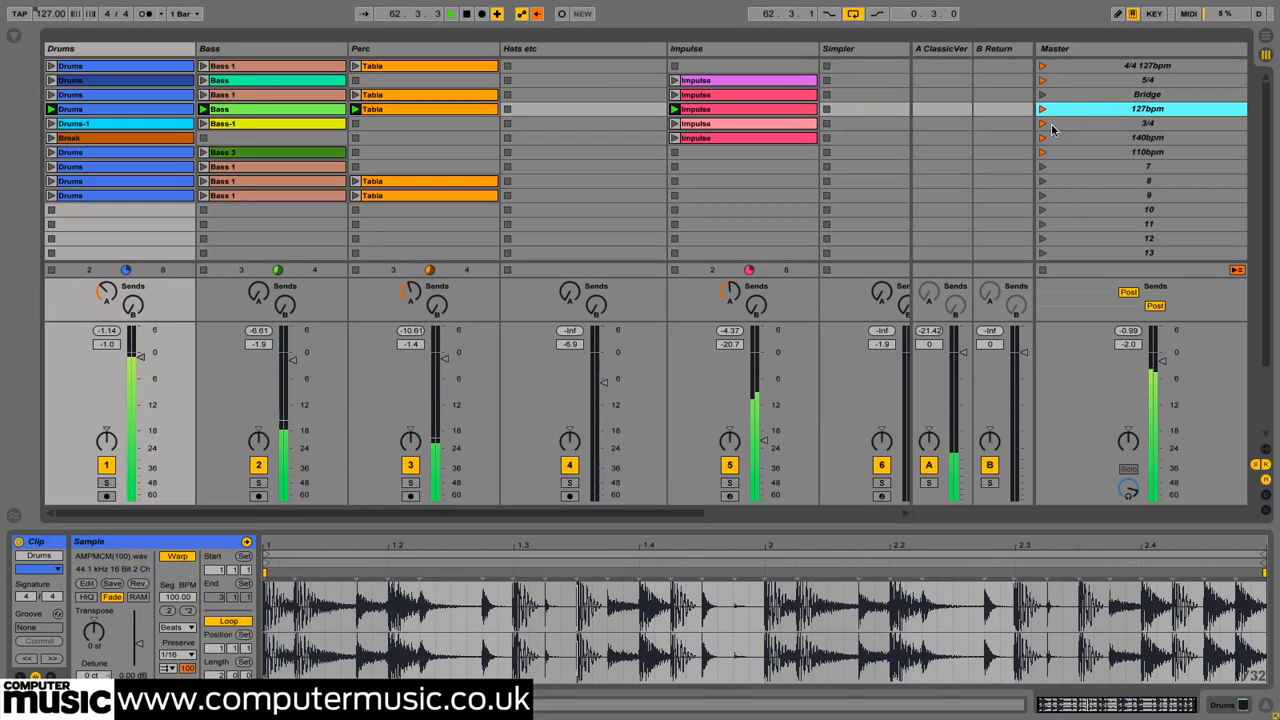
Launch the 110bpm, 140bpm and 5/4 scenes in turn, and return to the 140bpm scene.
{"action": "left_click", "coordinate": [1043, 153]}
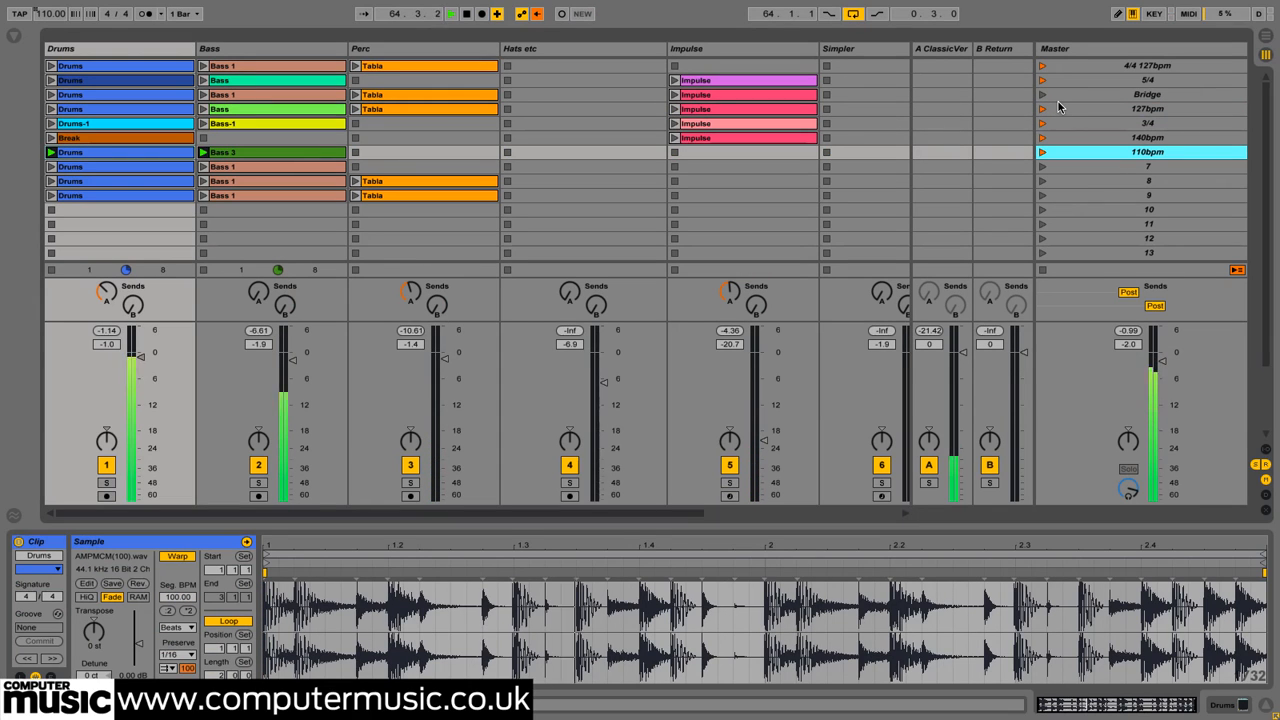
{"action": "left_click", "coordinate": [1042, 138]}
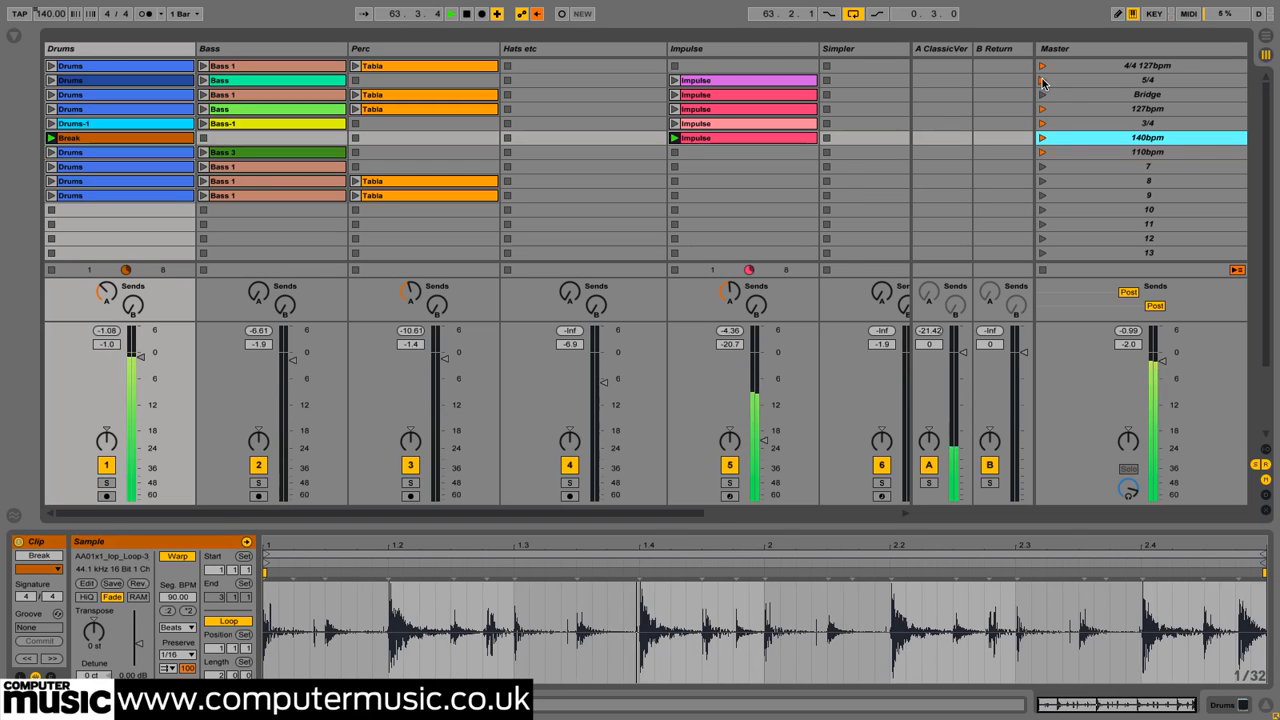
{"action": "left_click", "coordinate": [1042, 80]}
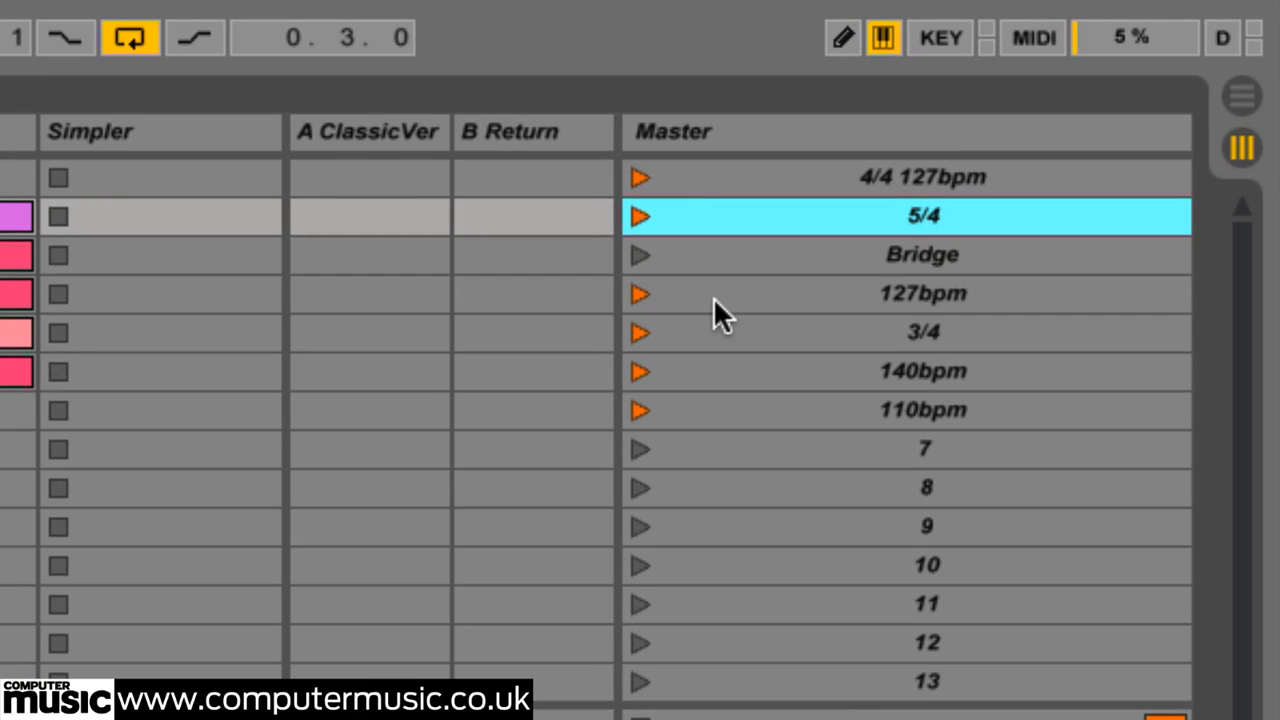
{"action": "left_click", "coordinate": [640, 372]}
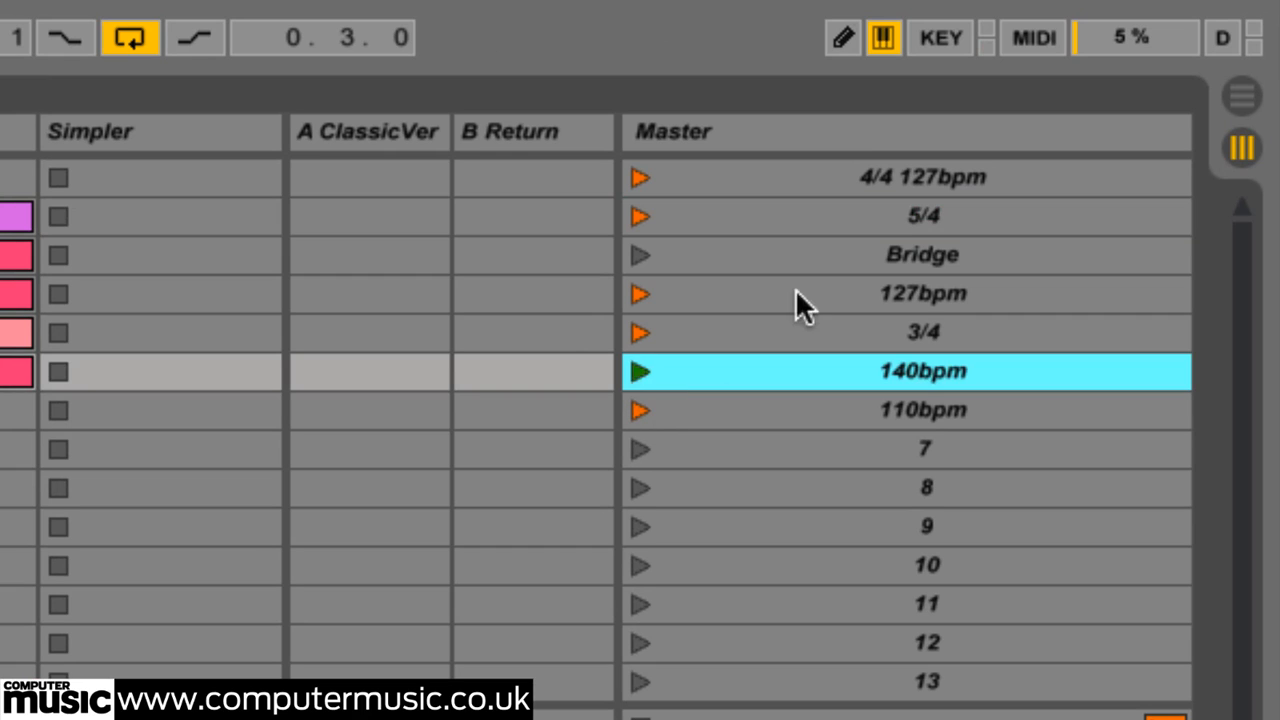
Rename the 5/4 scene as 5/4 127bpm to give it both time signature and tempo, and launch it.
{"action": "left_click", "coordinate": [942, 209]}
{"action": "type", "text": "127bpm"}
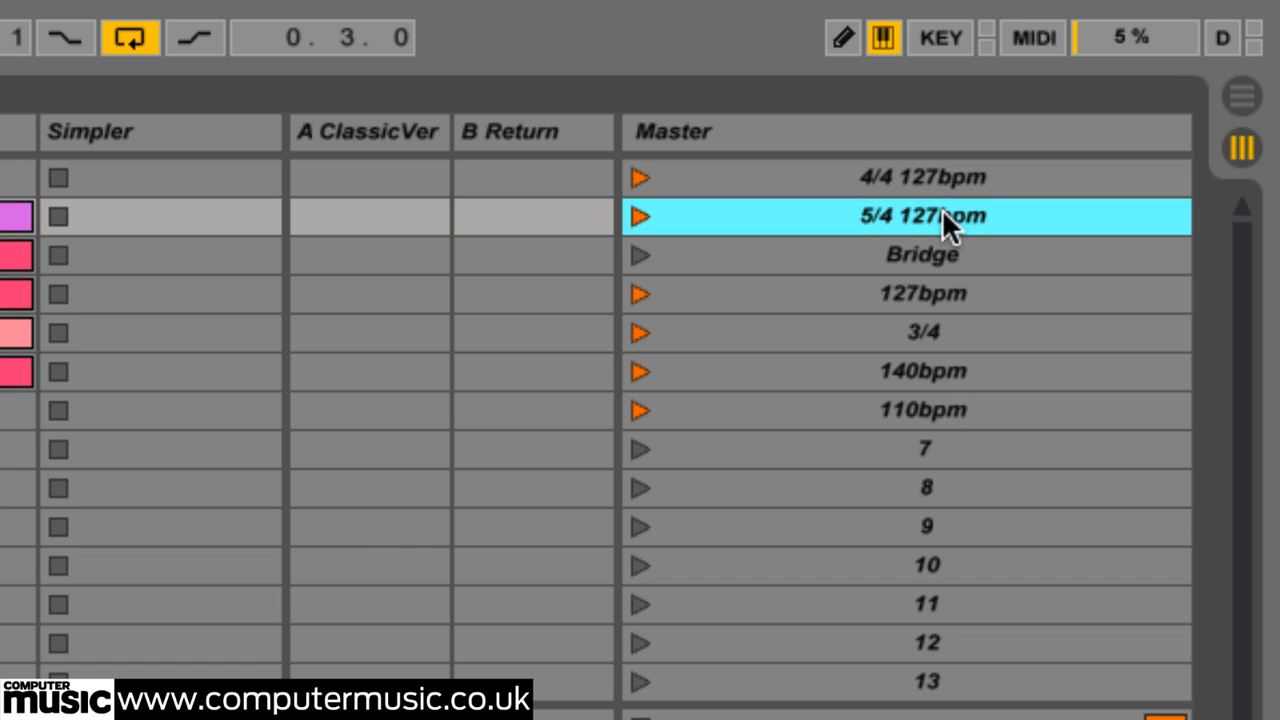
{"action": "left_click", "coordinate": [633, 210]}
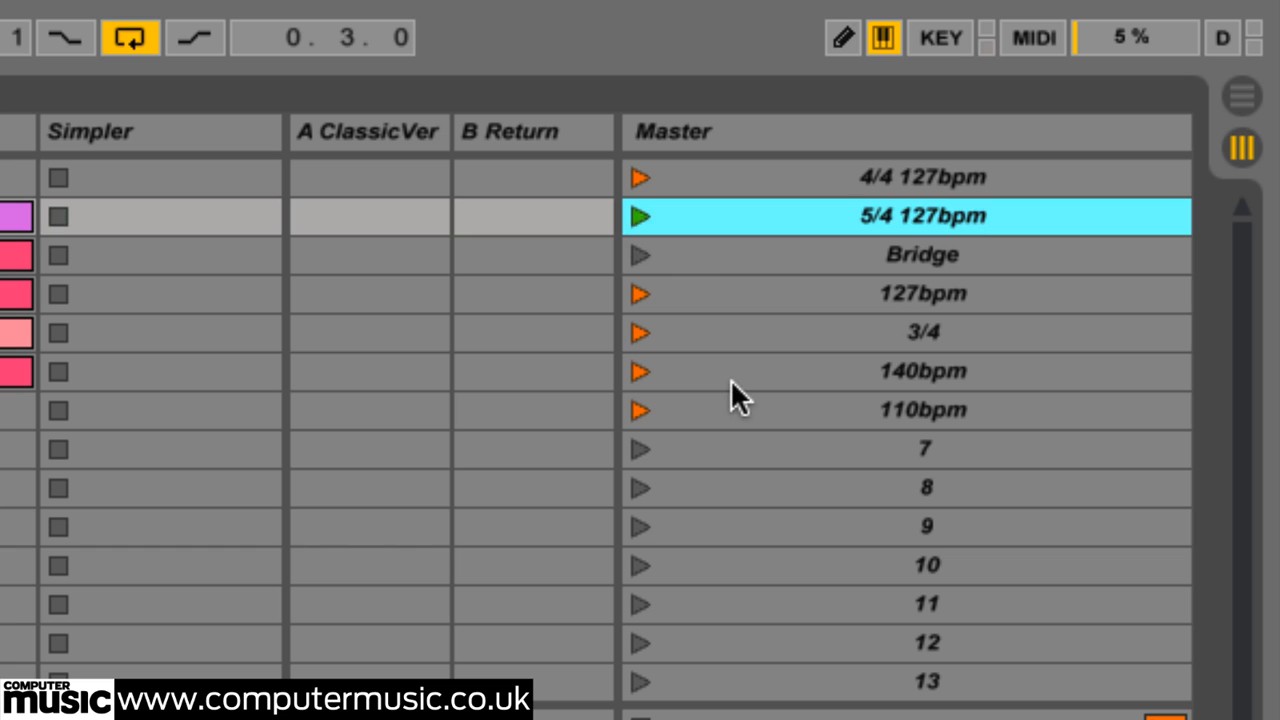